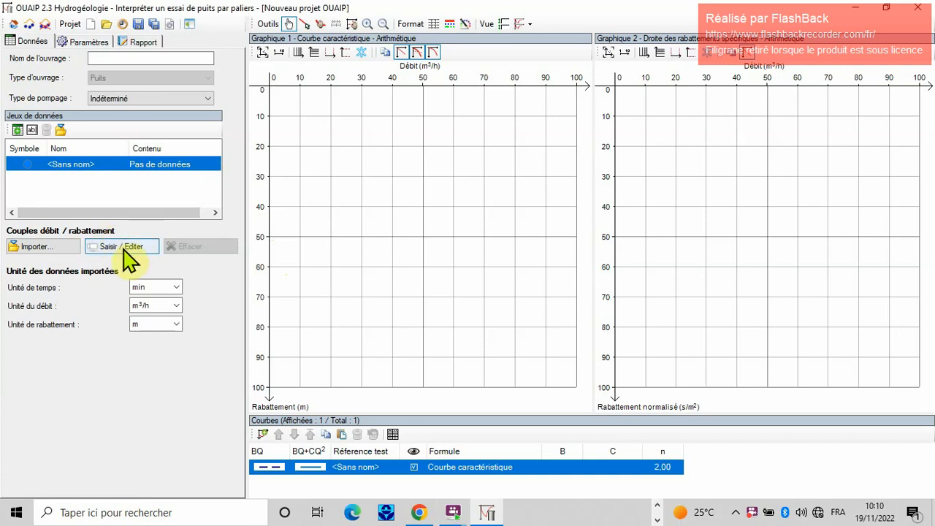
Open the manual entry table for the flow and drawdown pairs of the unnamed data set
{"action": "left_click", "coordinate": [126, 249]}
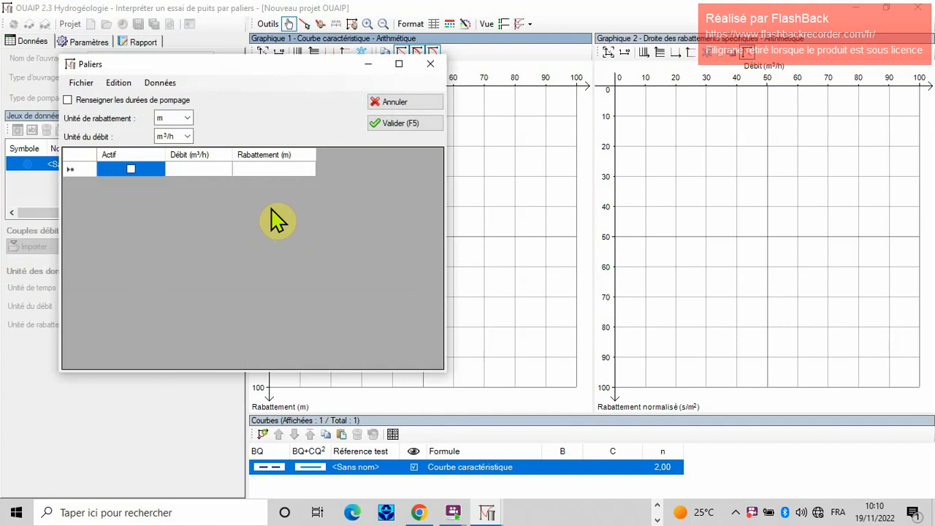
{"action": "left_click", "coordinate": [437, 64]}
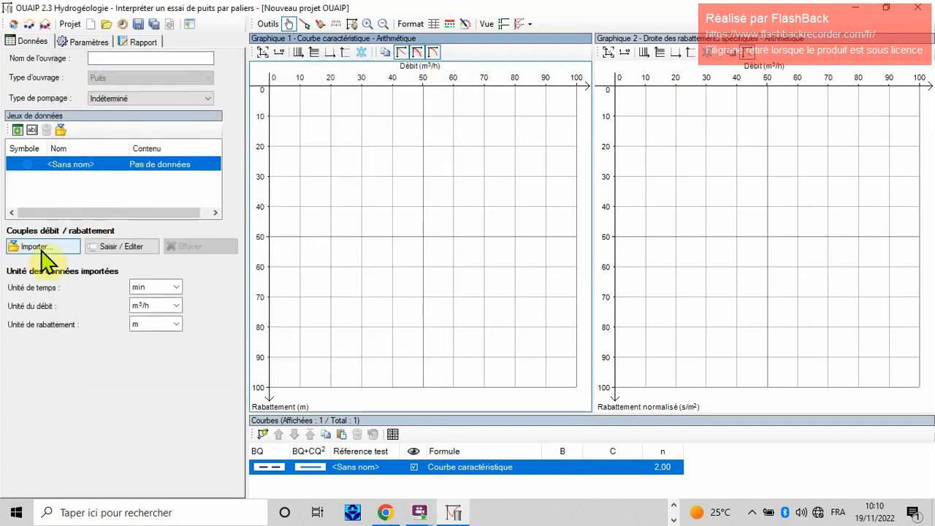
{"action": "left_click", "coordinate": [110, 247]}
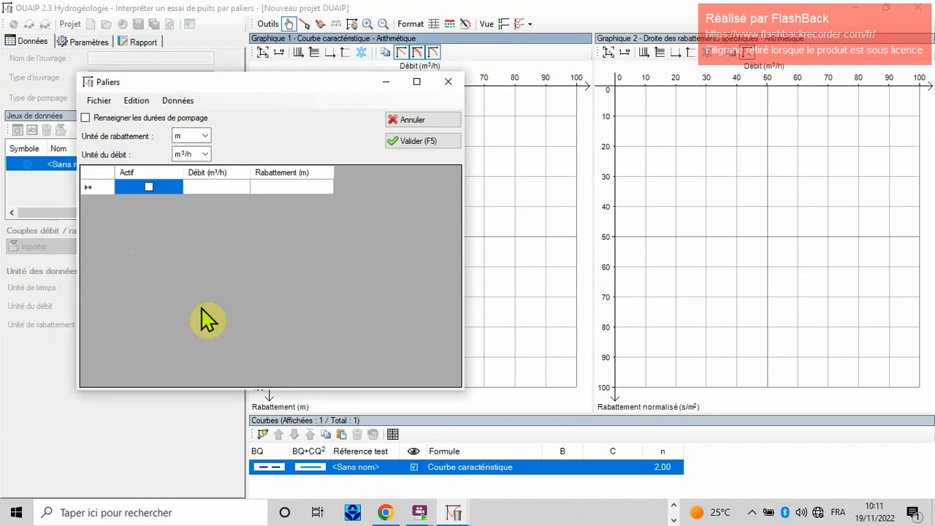
Switch to File Explorer and open FX1.xlsx from the TP _OUAIP folder inside Documents > Formation OUAIP
{"action": "left_click", "coordinate": [674, 518]}
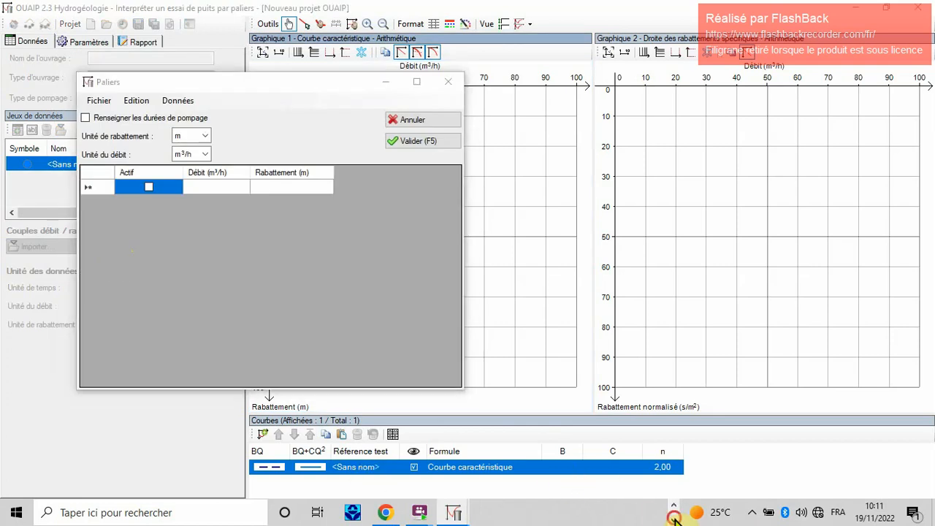
{"action": "left_click", "coordinate": [674, 504]}
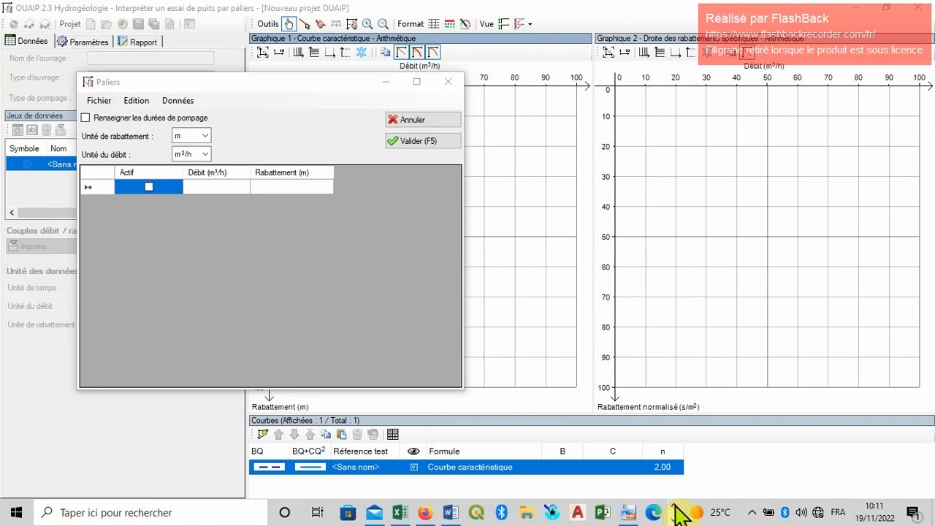
{"action": "left_click", "coordinate": [527, 511]}
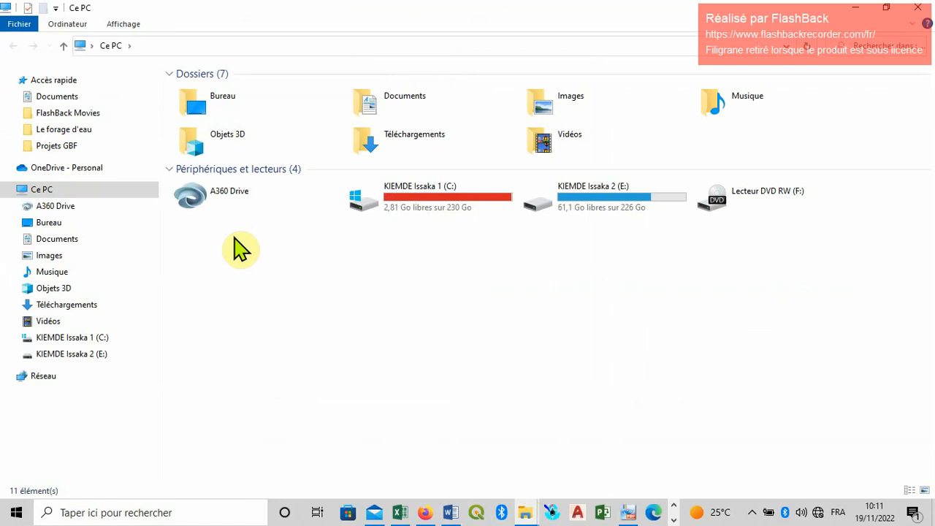
{"action": "double_click", "coordinate": [390, 99]}
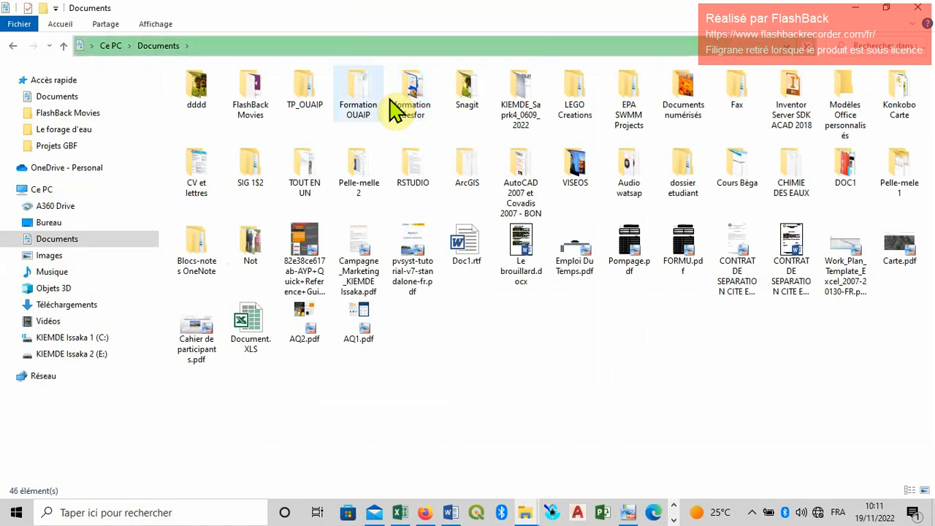
{"action": "double_click", "coordinate": [359, 94]}
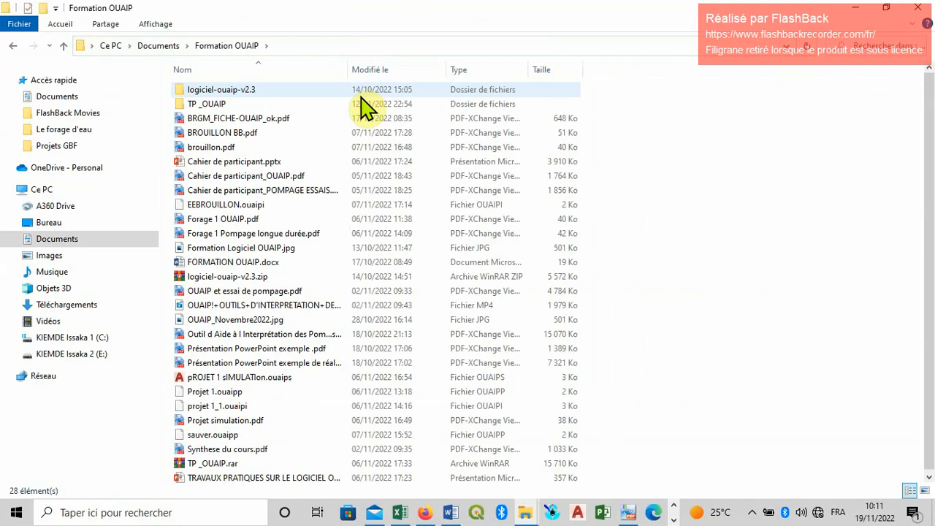
{"action": "double_click", "coordinate": [347, 108]}
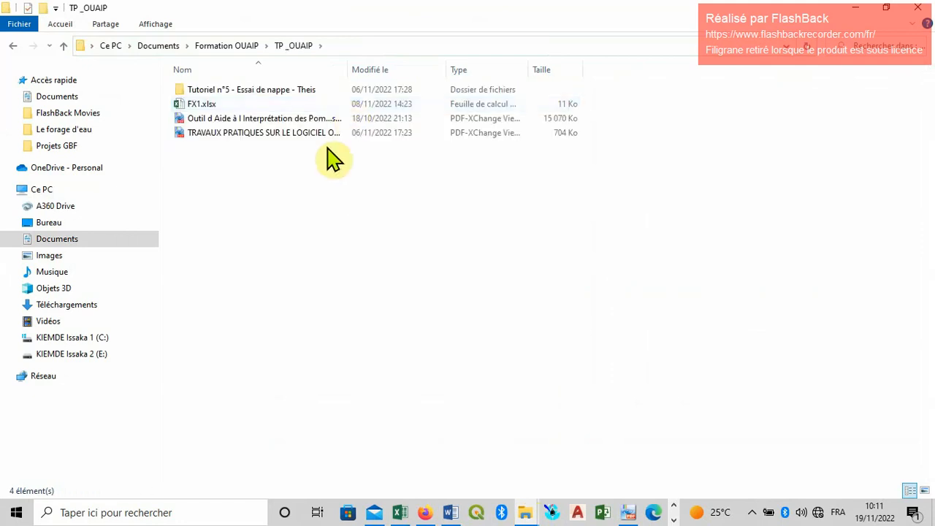
{"action": "double_click", "coordinate": [284, 105]}
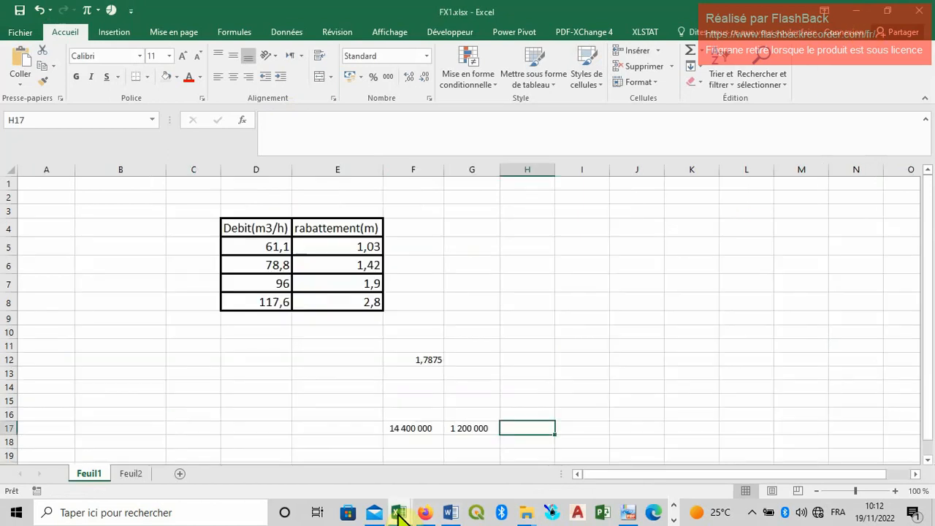
Copy the four rows of flow and drawdown values in D5:E8, without the headers
{"action": "left_click", "coordinate": [496, 321]}
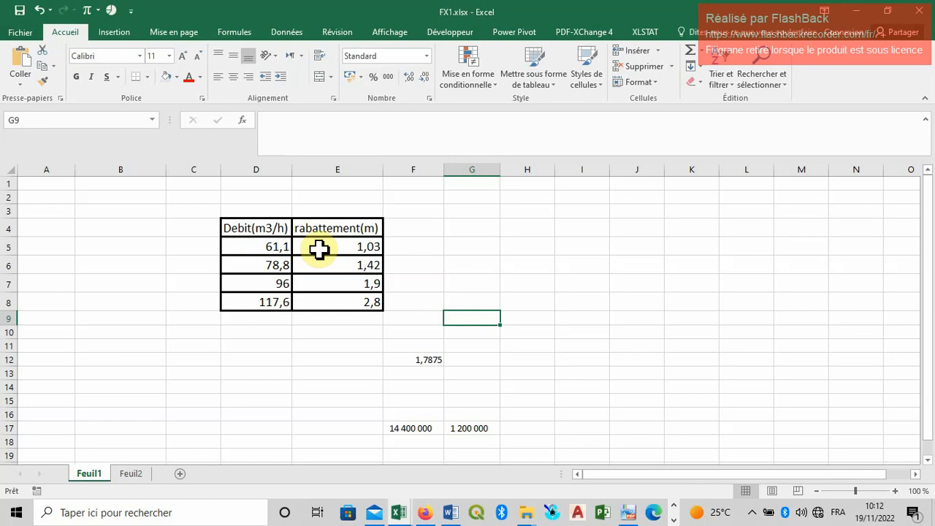
{"action": "left_click", "coordinate": [263, 246]}
{"action": "left_click_drag", "start_coordinate": [289, 250], "coordinate": [333, 305]}
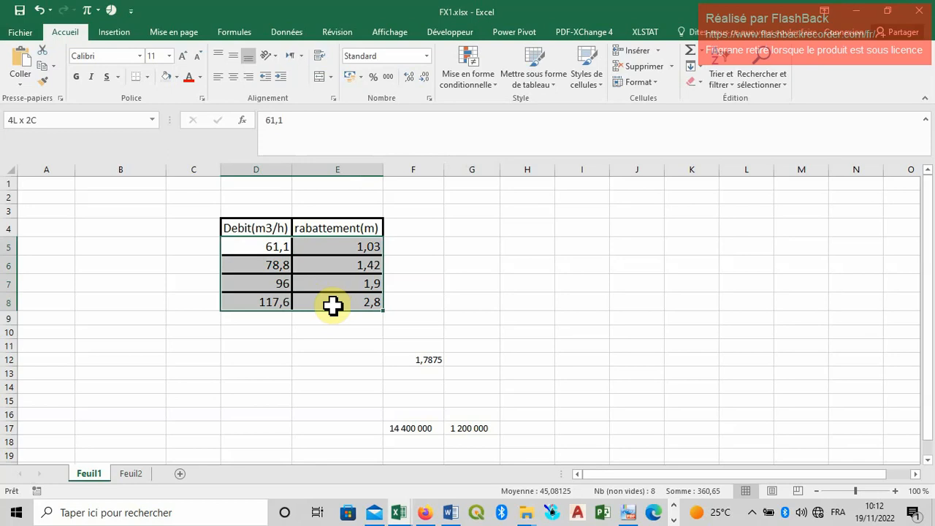
{"action": "key", "text": "ctrl+c"}
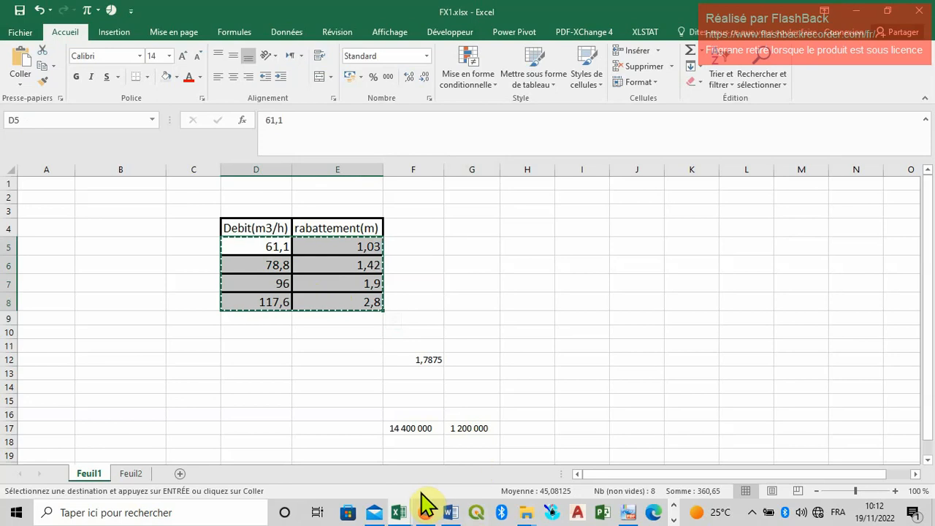
Switch back to OUAIP's Paliers window, paste the copied spreadsheet values into the table and validate them
{"action": "left_click", "coordinate": [674, 519]}
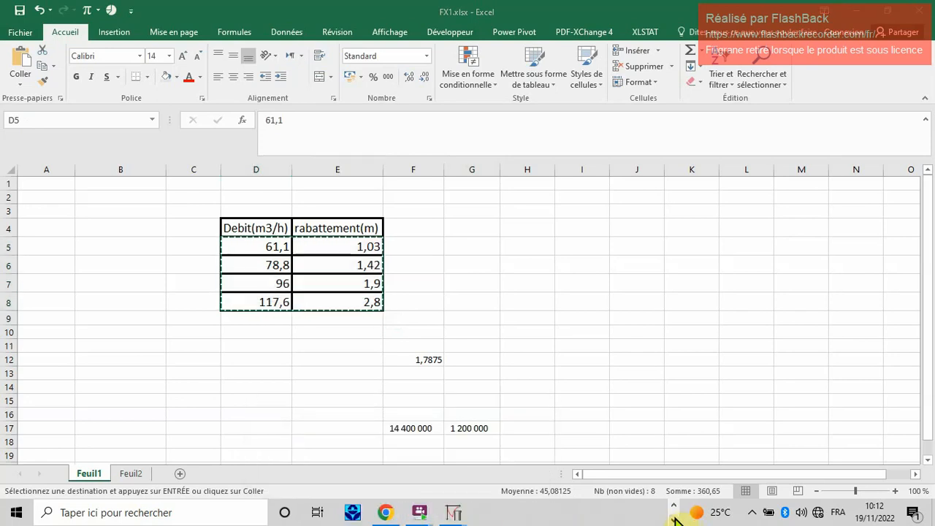
{"action": "mouse_move", "coordinate": [454, 513]}
{"action": "mouse_move", "coordinate": [465, 479]}
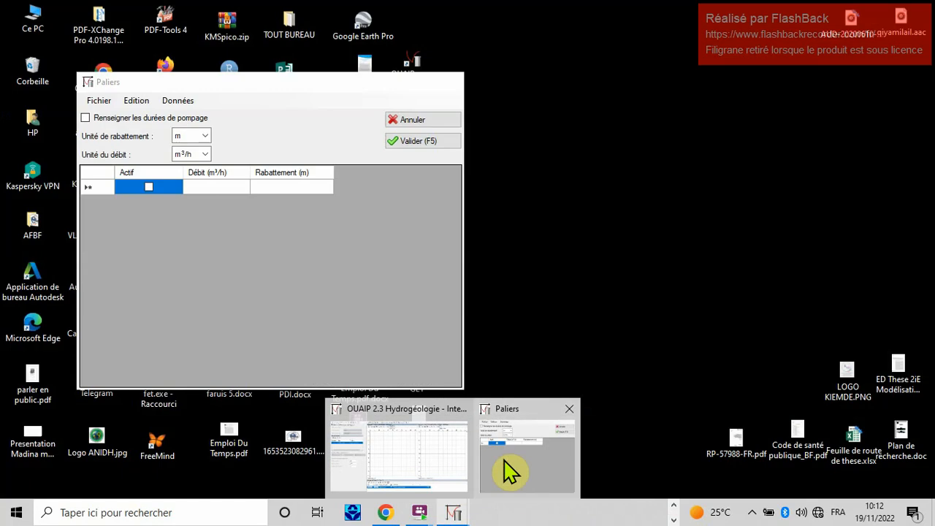
{"action": "left_click", "coordinate": [510, 470]}
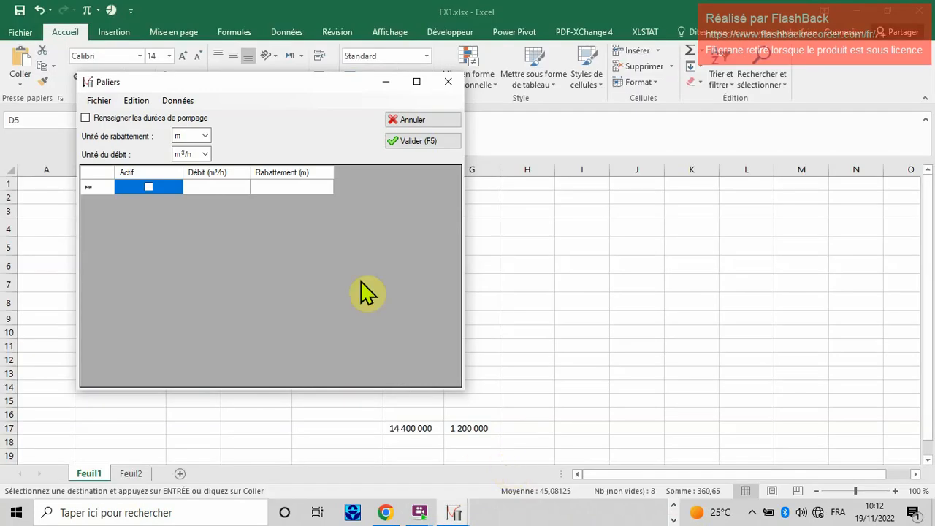
{"action": "left_click", "coordinate": [140, 101]}
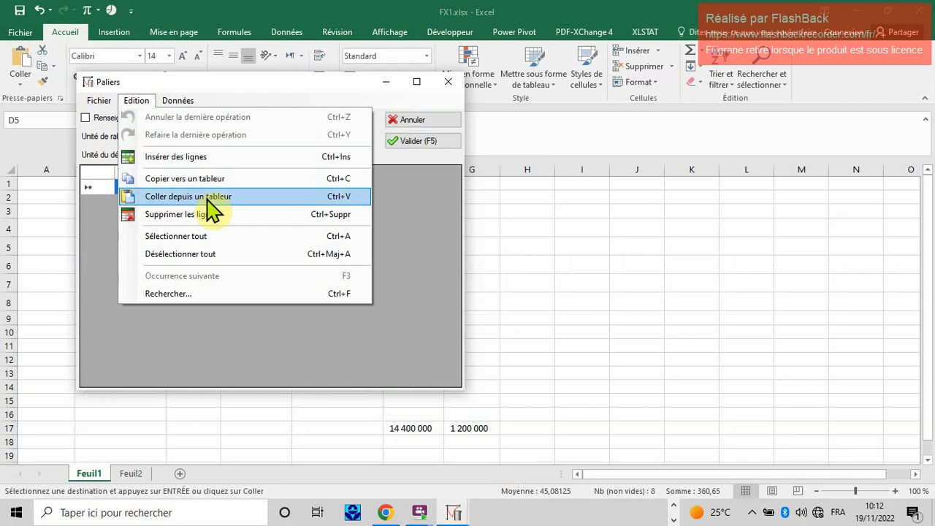
{"action": "left_click", "coordinate": [200, 204]}
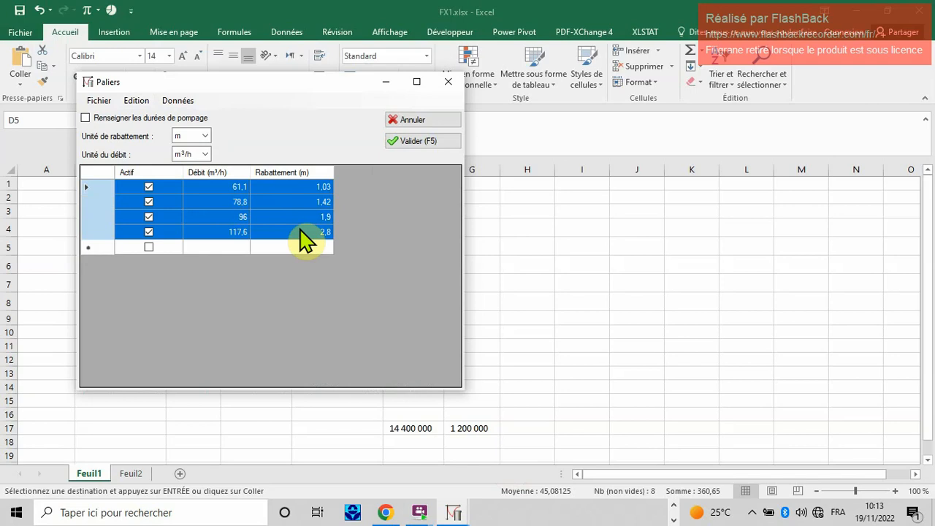
{"action": "left_click", "coordinate": [415, 151]}
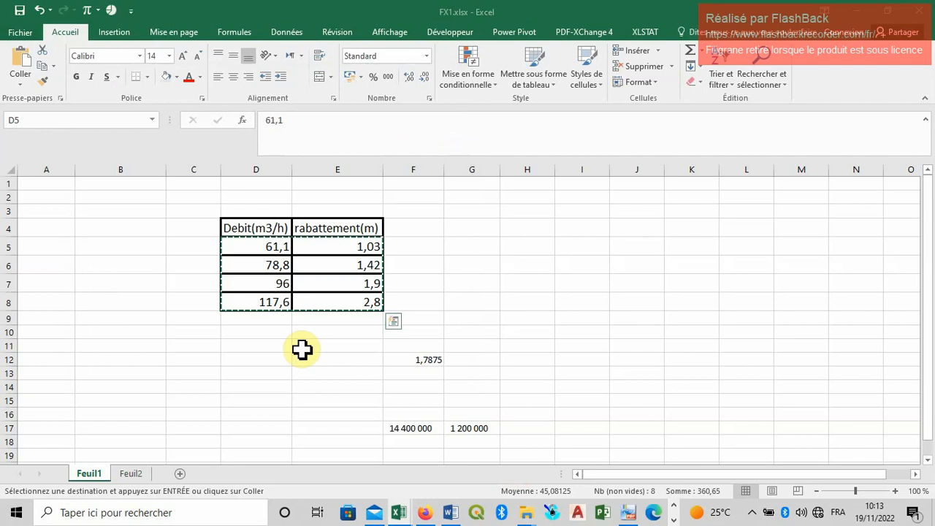
Minimize both Excel workbooks and the File Explorer window to return to the OUAIP project
{"action": "left_click", "coordinate": [855, 11]}
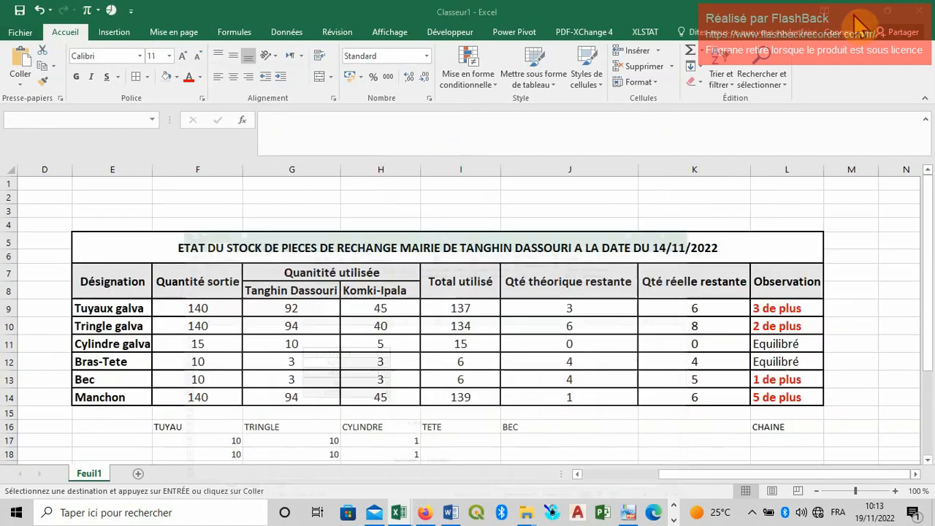
{"action": "left_click", "coordinate": [856, 15]}
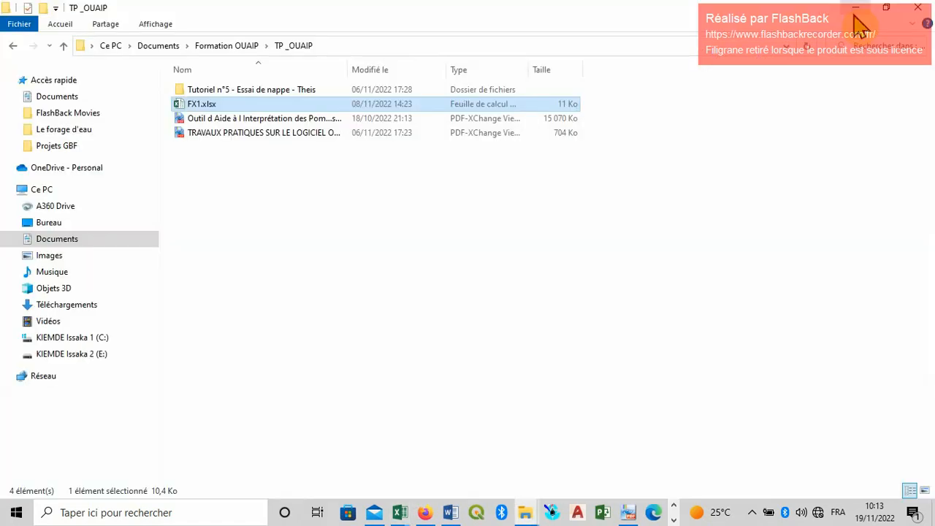
{"action": "left_click", "coordinate": [856, 14]}
{"action": "left_click", "coordinate": [855, 14]}
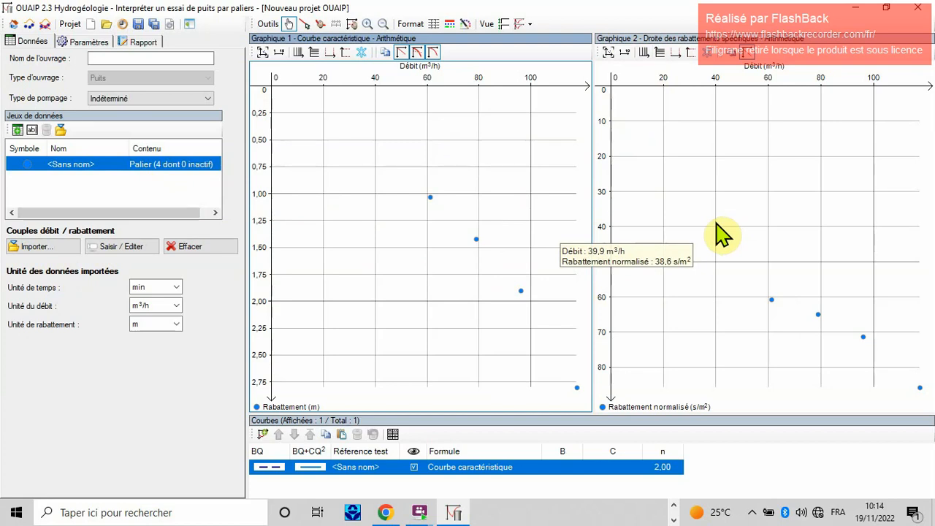
Draw the specific drawdown line on Graphique 2 through the two middle data points, starting from the higher-flow one
{"action": "left_click", "coordinate": [303, 29]}
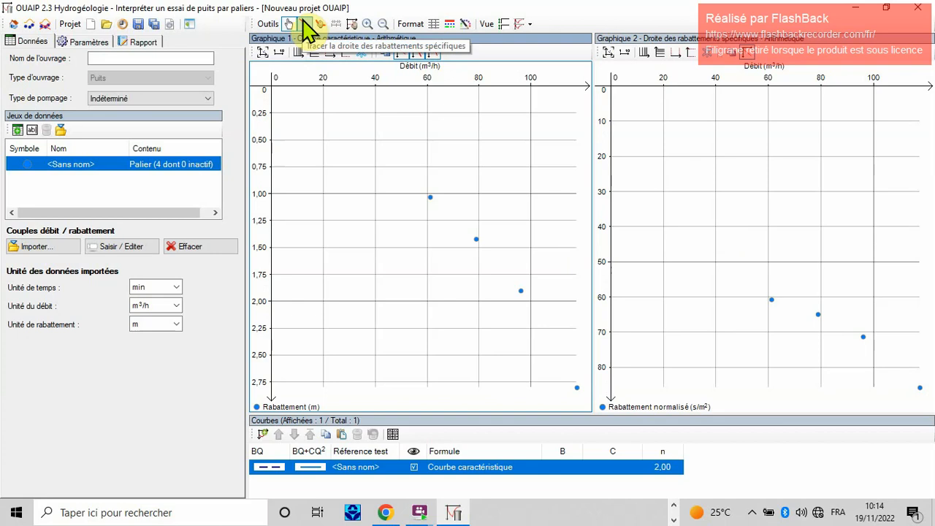
{"action": "left_click", "coordinate": [302, 22]}
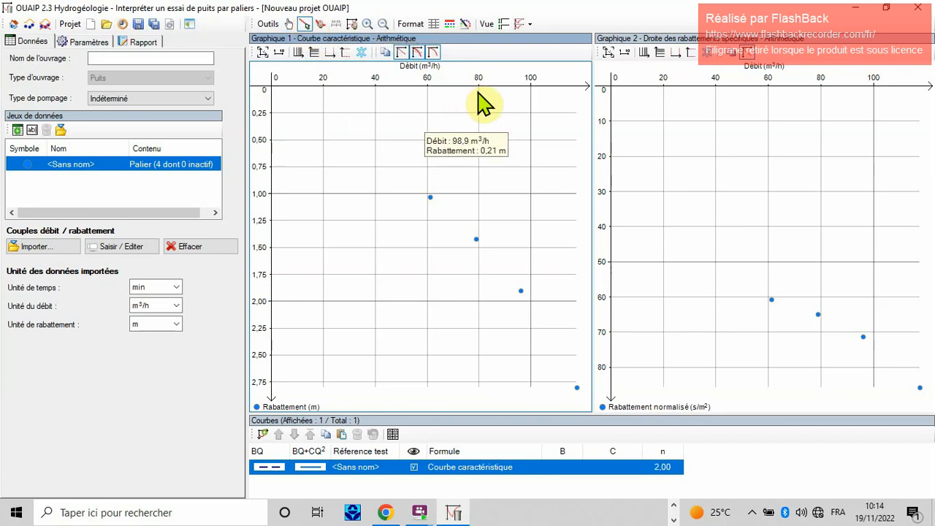
{"action": "left_click", "coordinate": [862, 338]}
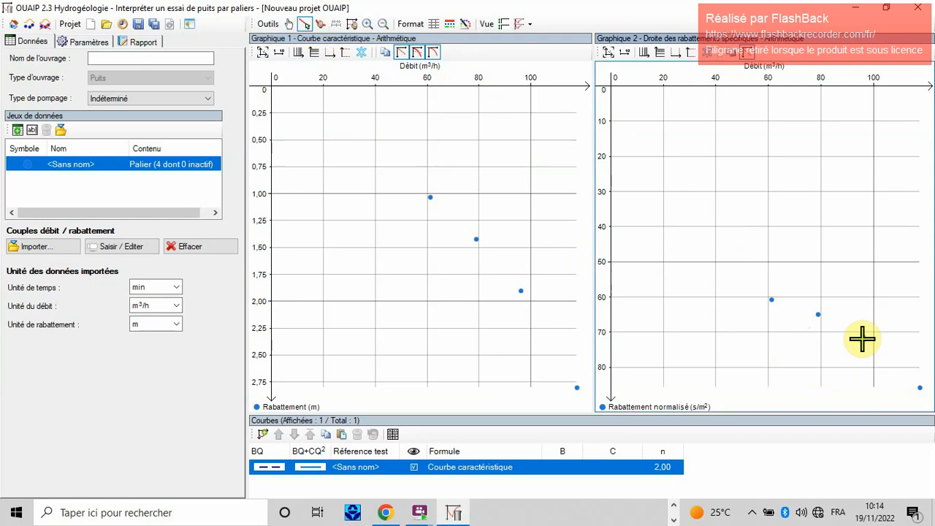
{"action": "left_click", "coordinate": [818, 317]}
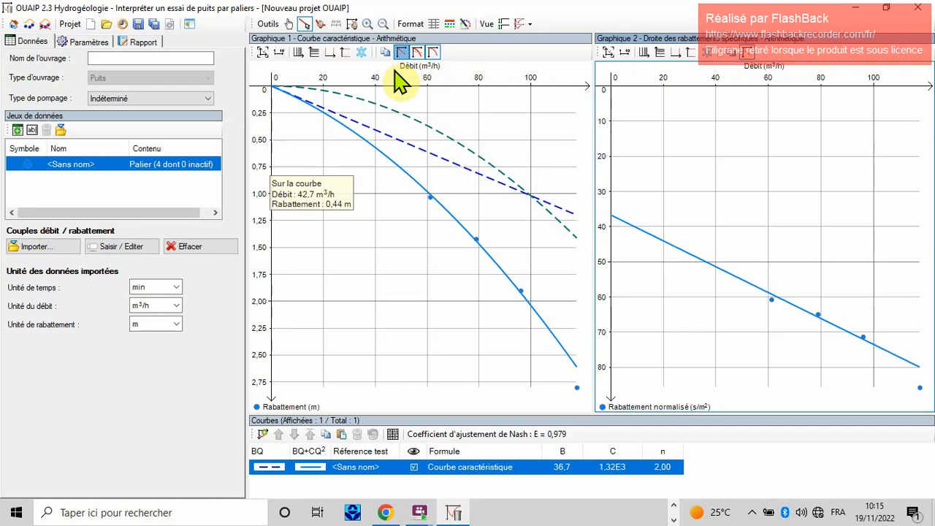
Hide and redisplay the linear head loss line on Graphique 1 to identify it
{"action": "left_click", "coordinate": [400, 53]}
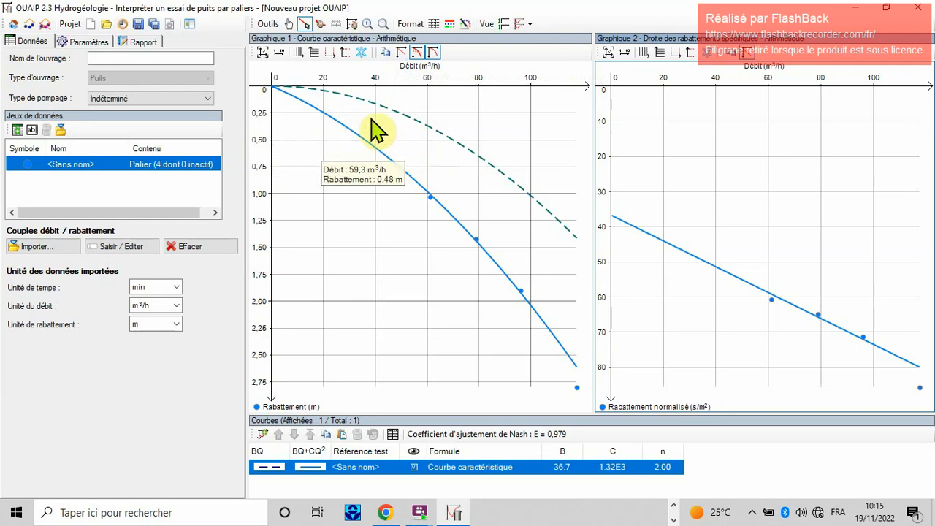
{"action": "left_click", "coordinate": [396, 53]}
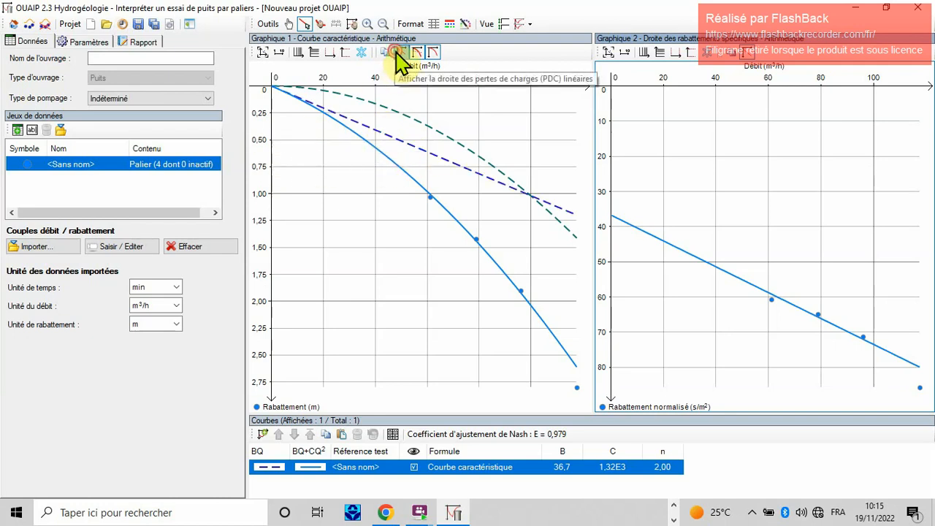
{"action": "left_click", "coordinate": [396, 53]}
{"action": "left_click", "coordinate": [396, 53]}
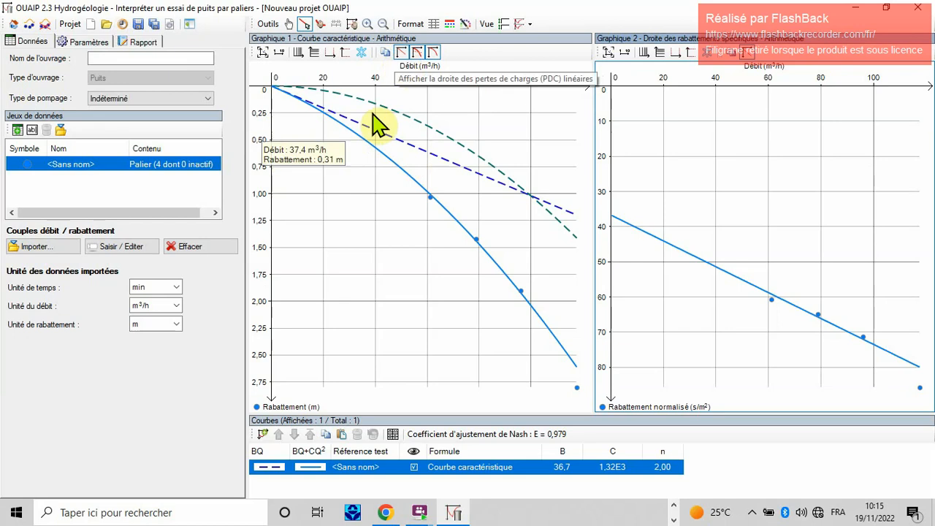
Hide and redisplay the quadratic head loss curve and the theoretical characteristic curve on Graphique 1 to identify each
{"action": "left_click", "coordinate": [420, 54]}
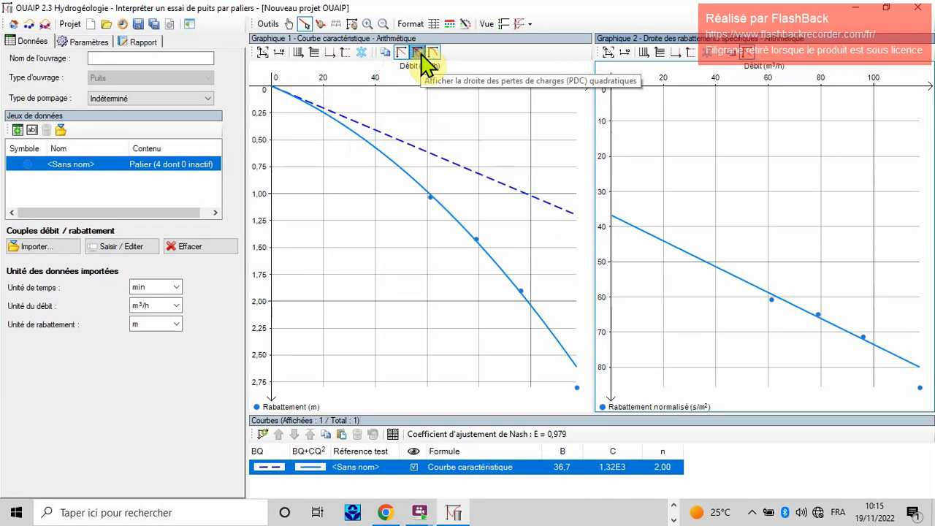
{"action": "left_click", "coordinate": [419, 54]}
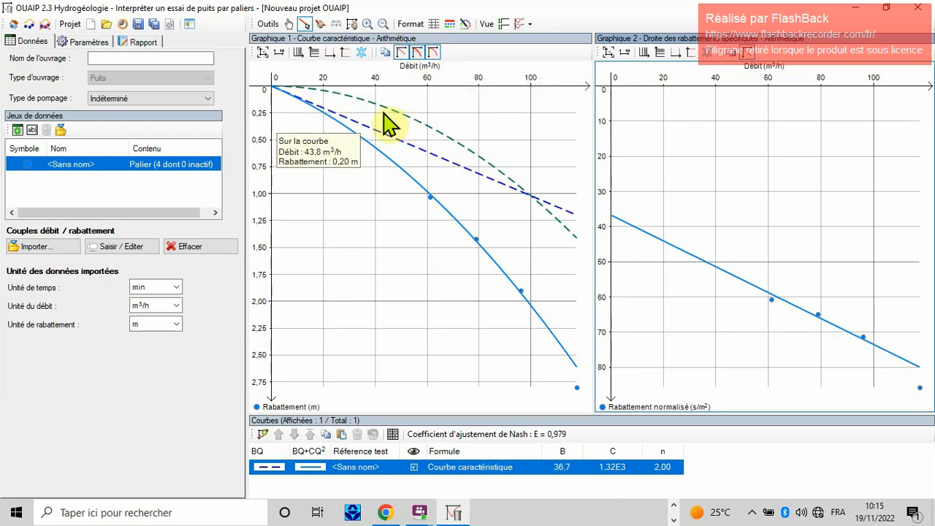
{"action": "left_click", "coordinate": [417, 53]}
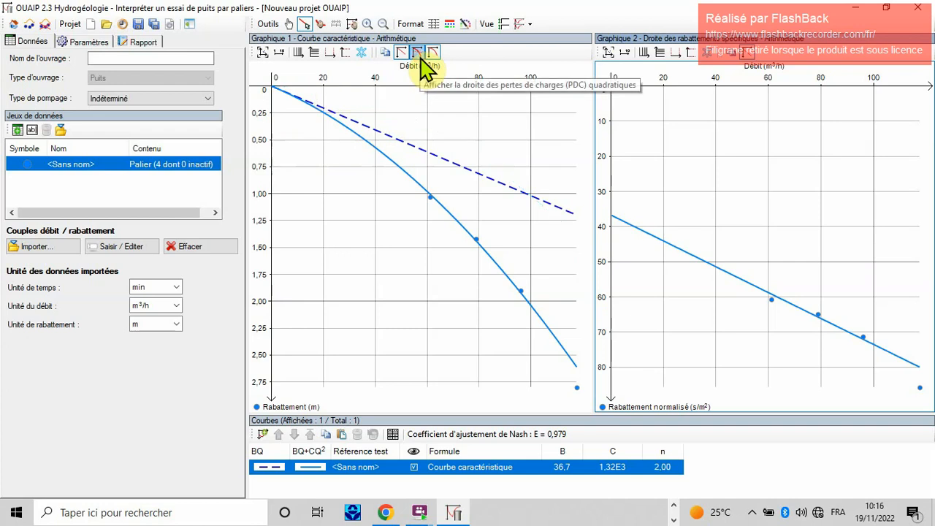
{"action": "left_click", "coordinate": [421, 57]}
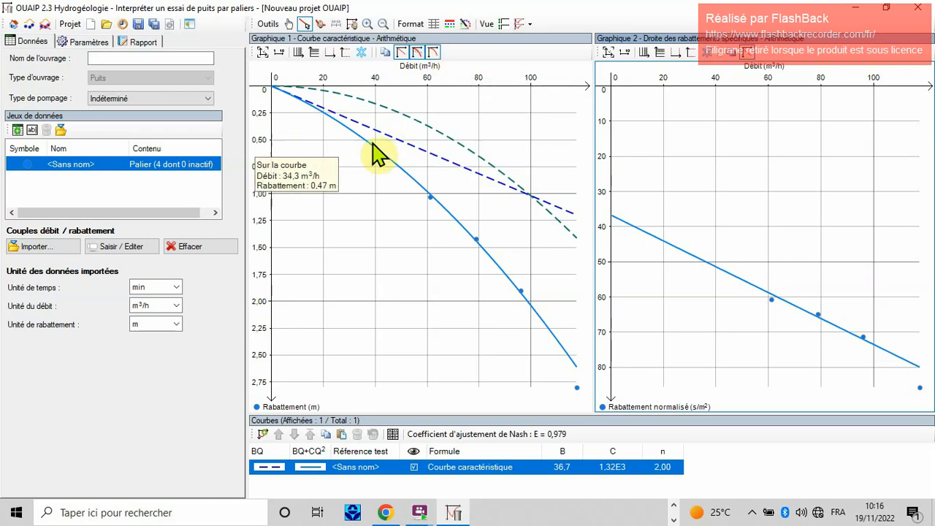
{"action": "left_click", "coordinate": [433, 53]}
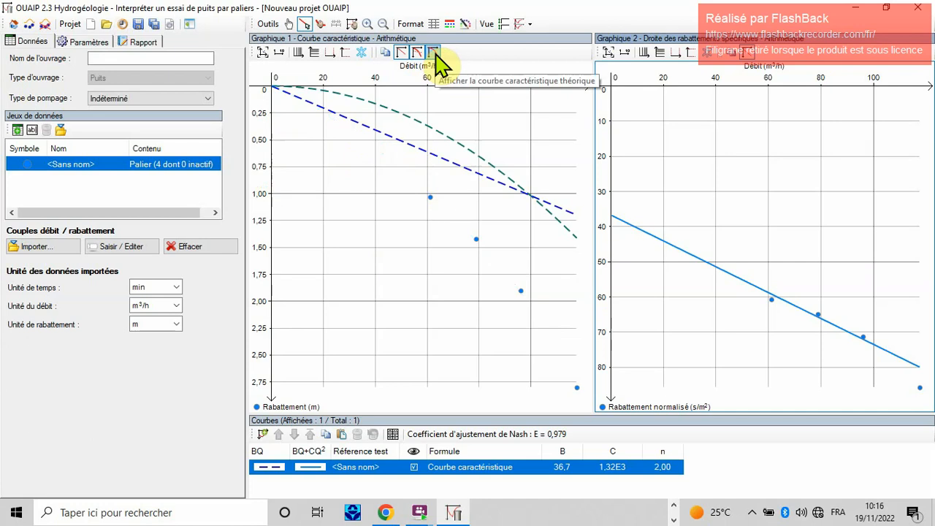
{"action": "left_click", "coordinate": [434, 53]}
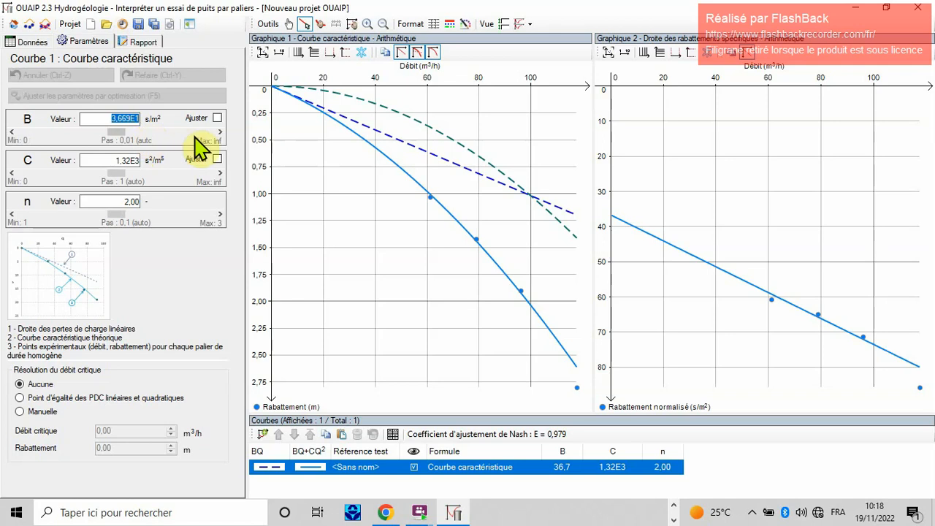
Nudge parameter C up to 1329 s²/m⁵ and parameter B up to 36.70 s/m²
{"action": "key", "text": "Tab"}
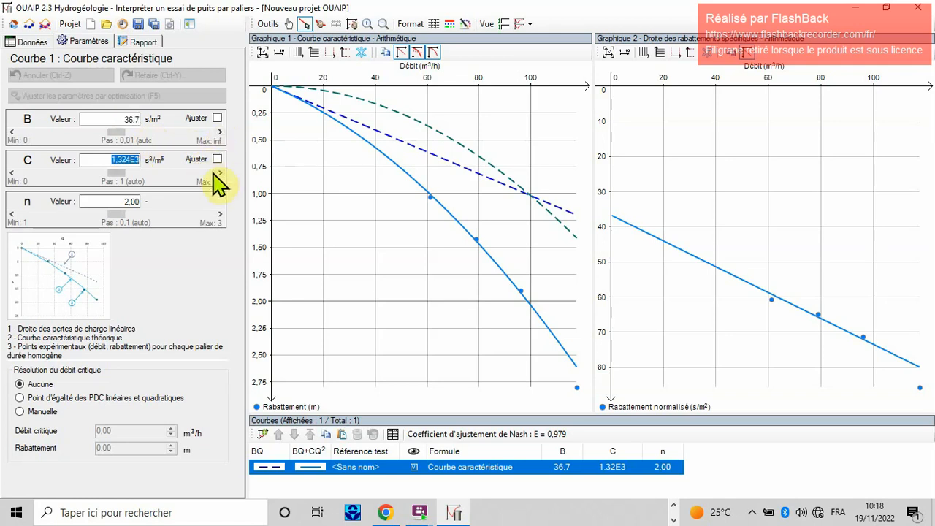
{"action": "left_click", "coordinate": [219, 173]}
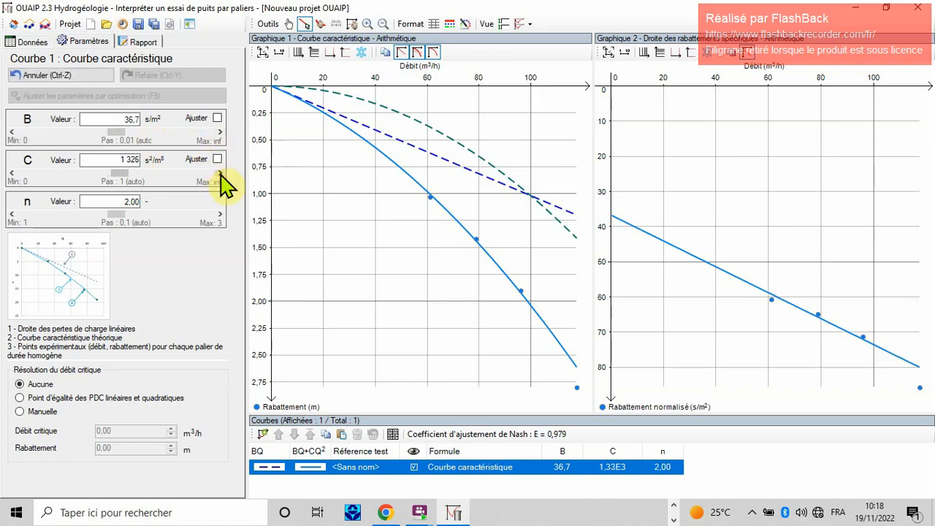
{"action": "left_click", "coordinate": [220, 174]}
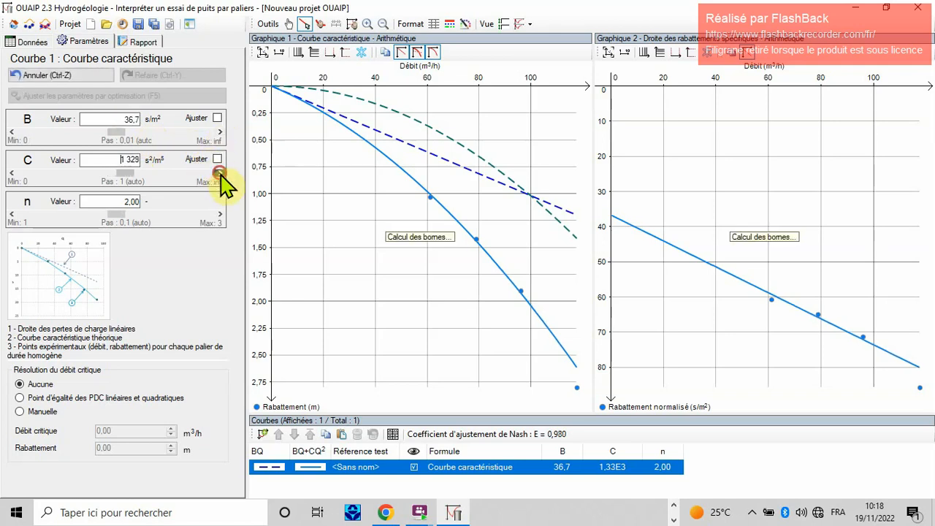
{"action": "left_click", "coordinate": [220, 132]}
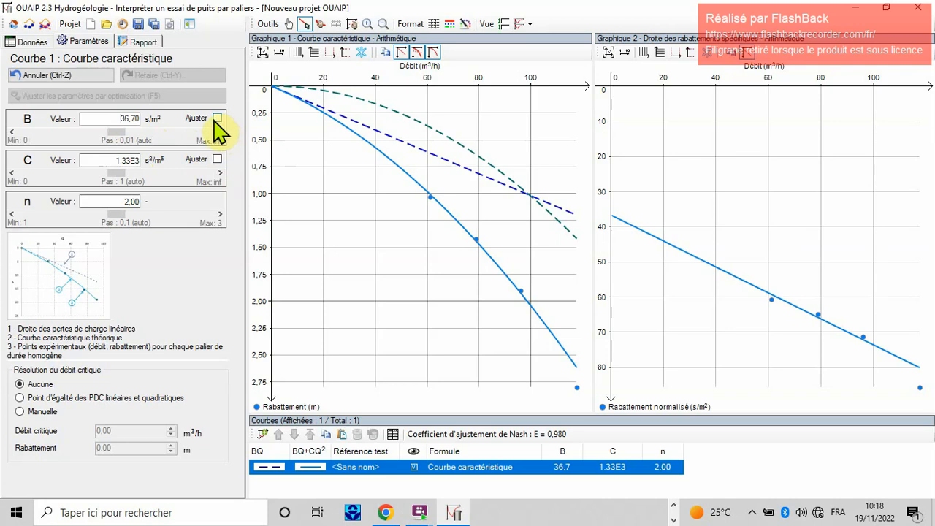
Mark parameters B and C of the characteristic curve for adjustment, leaving n excluded
{"action": "left_click", "coordinate": [217, 118]}
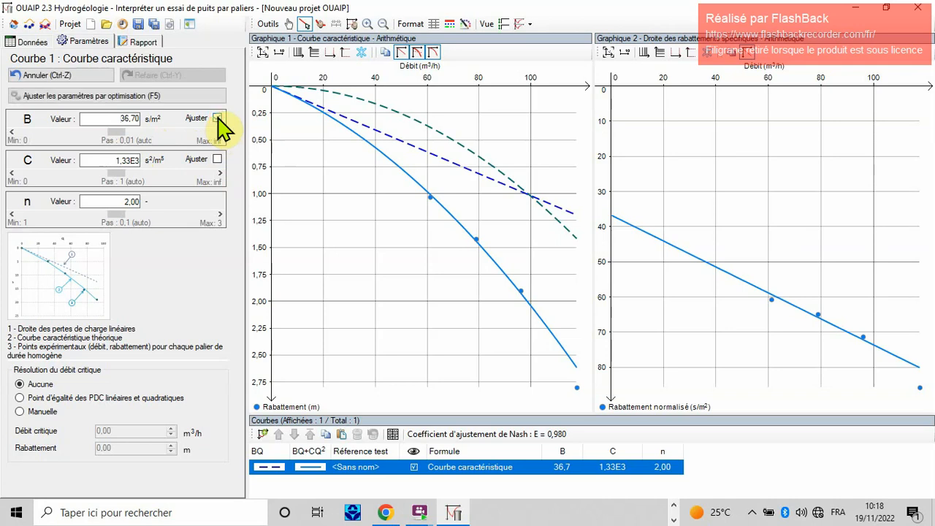
{"action": "left_click", "coordinate": [42, 133]}
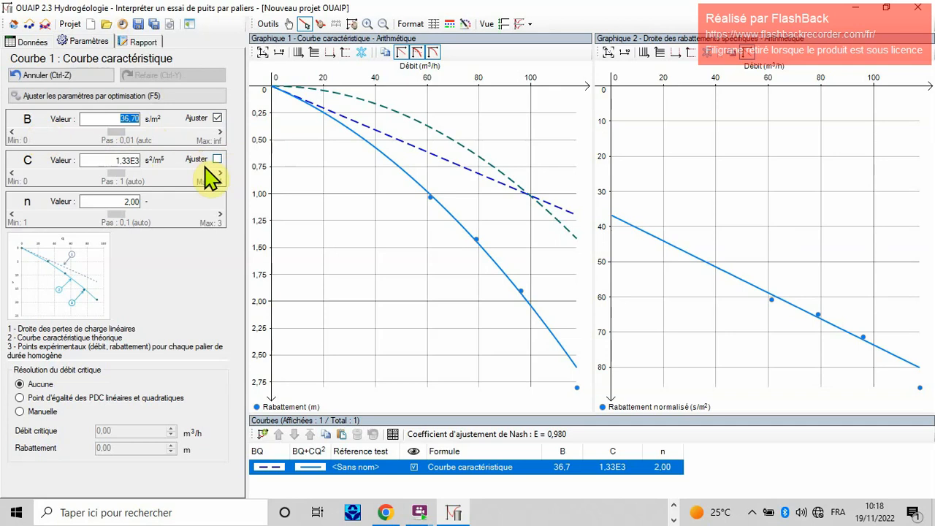
{"action": "left_click", "coordinate": [217, 159]}
{"action": "left_click", "coordinate": [32, 175]}
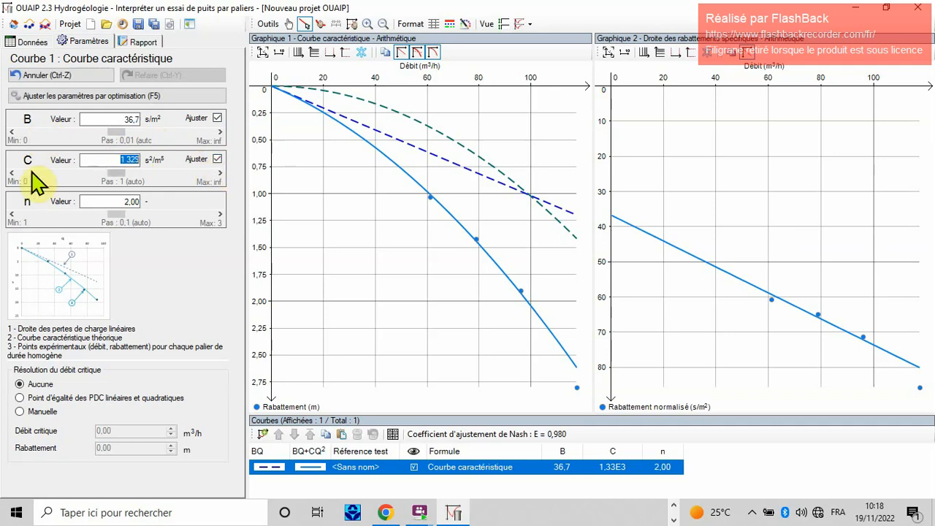
{"action": "left_click", "coordinate": [33, 205]}
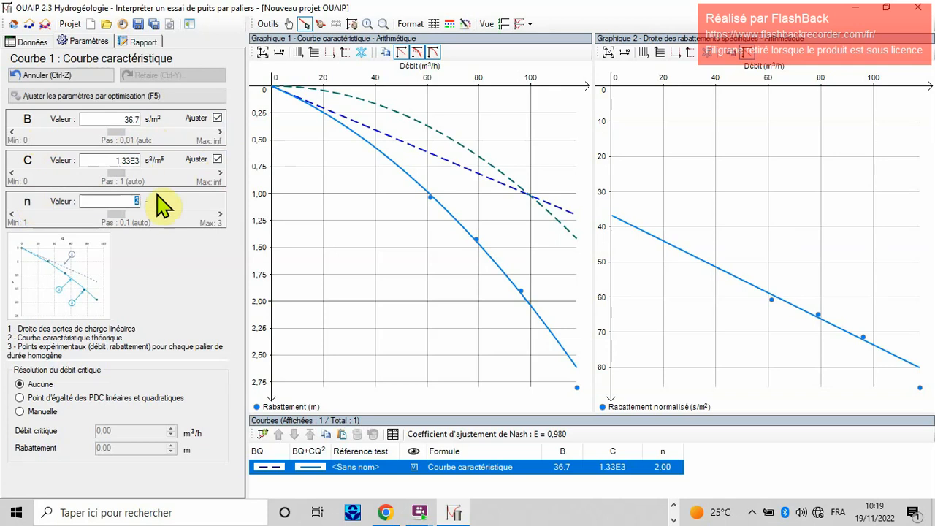
{"action": "left_click", "coordinate": [169, 145]}
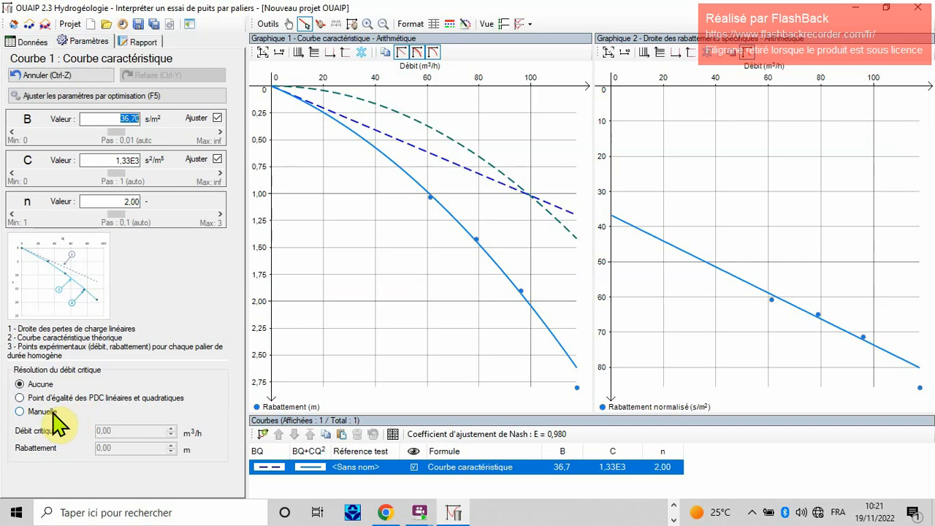
Resolve the critical flow at the equality point of linear and quadratic head losses, and fit B and C by optimisation
{"action": "left_click", "coordinate": [47, 397]}
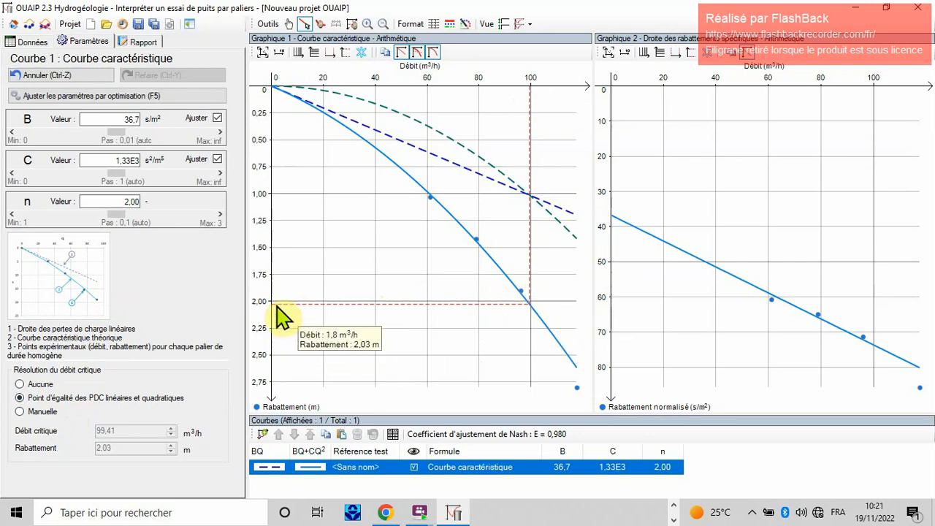
{"action": "left_click", "coordinate": [172, 95]}
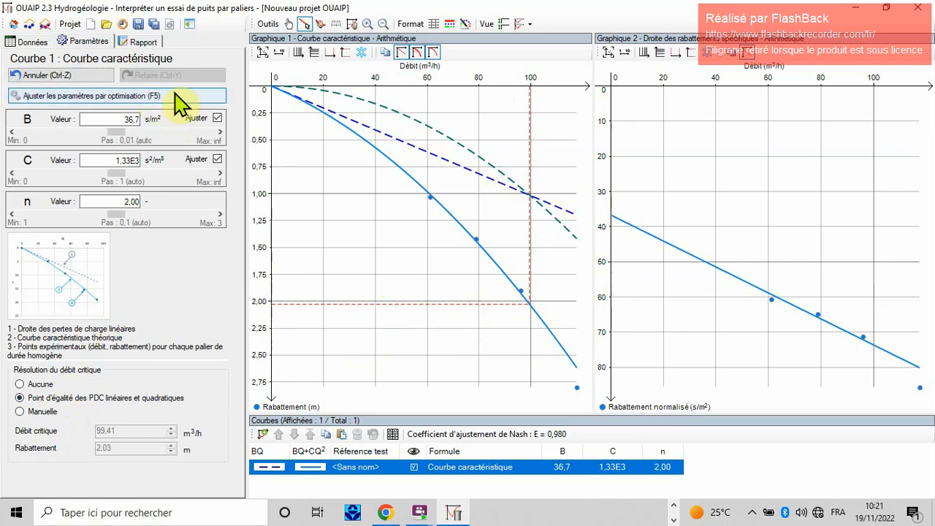
{"action": "left_click", "coordinate": [217, 118]}
{"action": "left_click", "coordinate": [217, 119]}
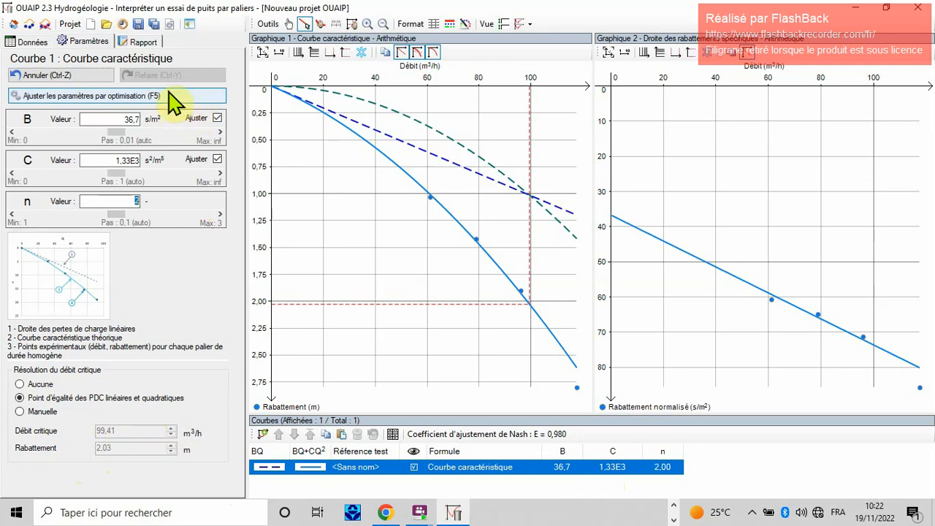
{"action": "left_click", "coordinate": [169, 94]}
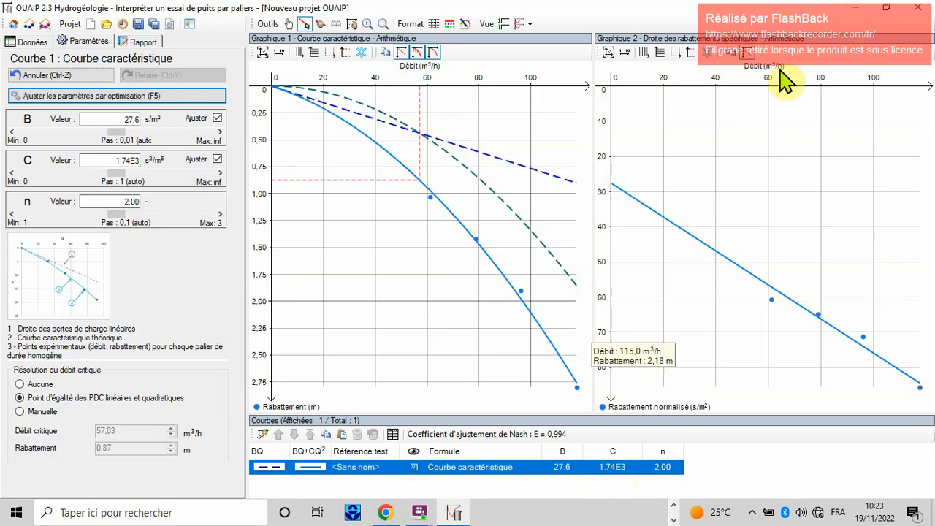
Switch to the Cahier de participant_OUAIP document in PDF-XChange Viewer
{"action": "left_click", "coordinate": [676, 519]}
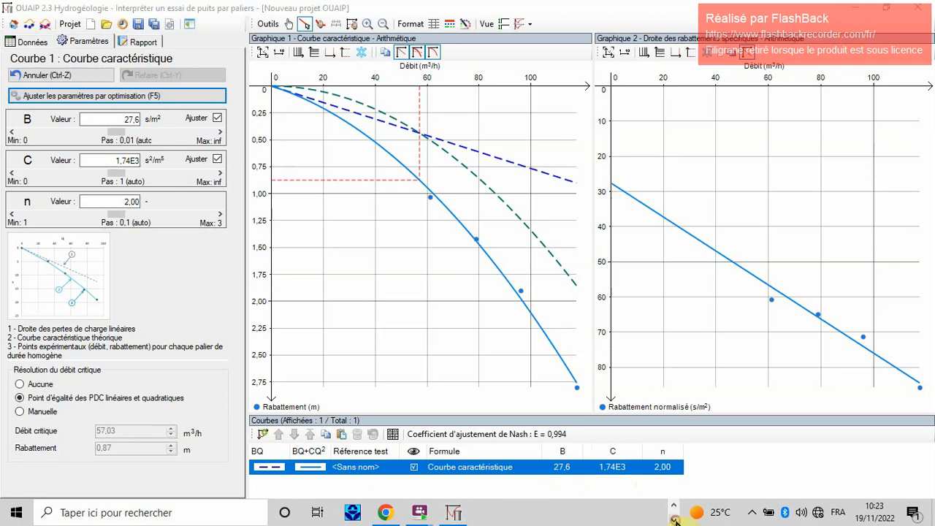
{"action": "left_click", "coordinate": [675, 505]}
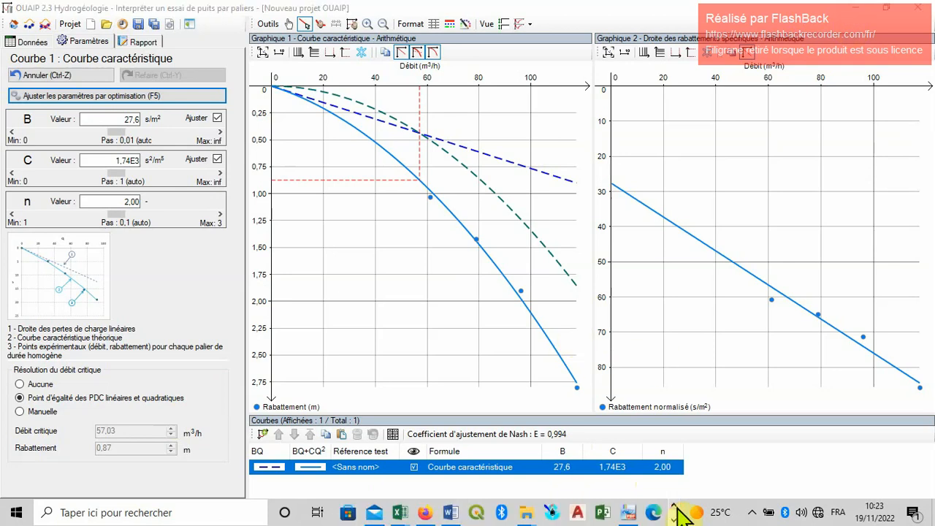
{"action": "mouse_move", "coordinate": [626, 511]}
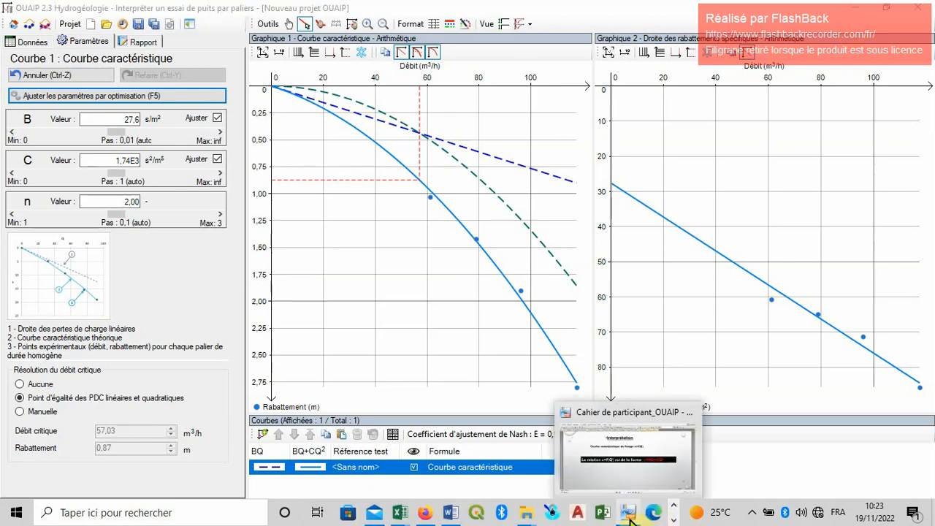
{"action": "left_click", "coordinate": [635, 478]}
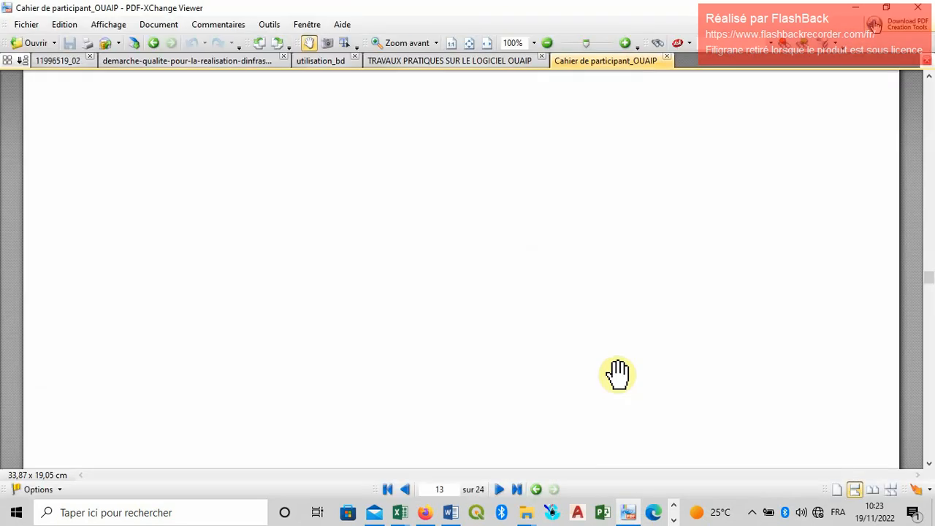
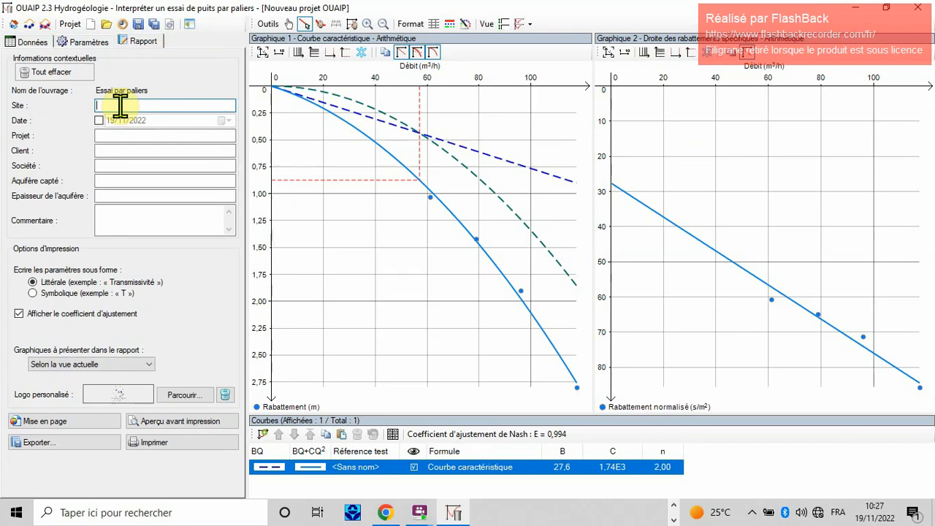
Fill in the report's site as Tanghin, include the date 19/11/2022, and name the project EAU
{"action": "type", "text": "Tanghin"}
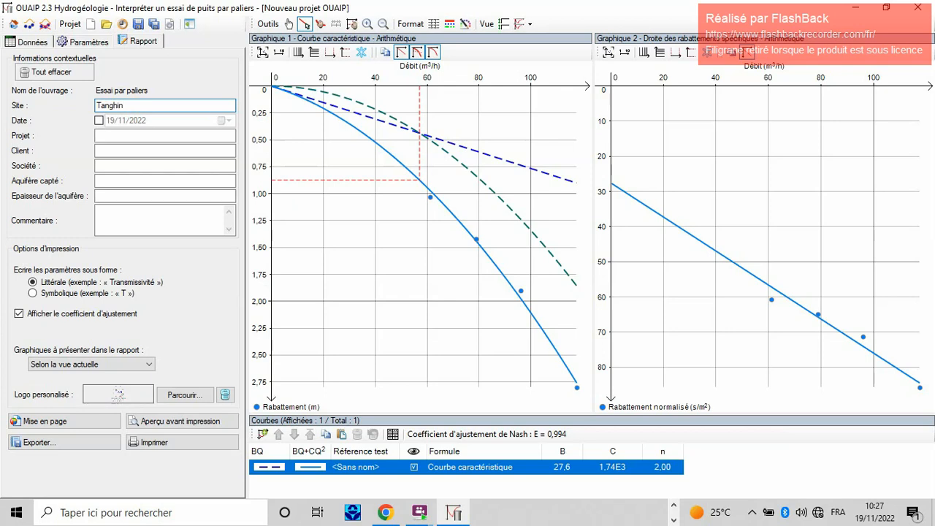
{"action": "left_click", "coordinate": [99, 120]}
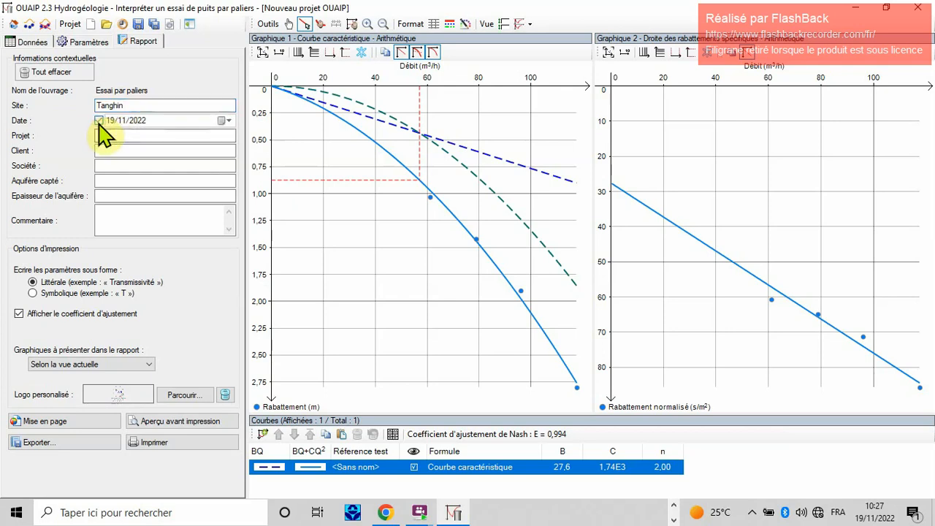
{"action": "left_click", "coordinate": [118, 138]}
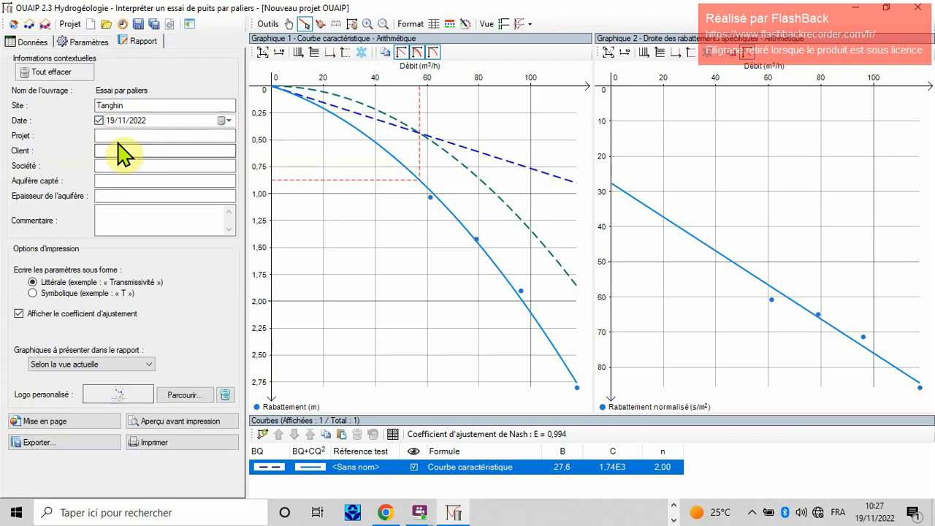
{"action": "left_click", "coordinate": [118, 139]}
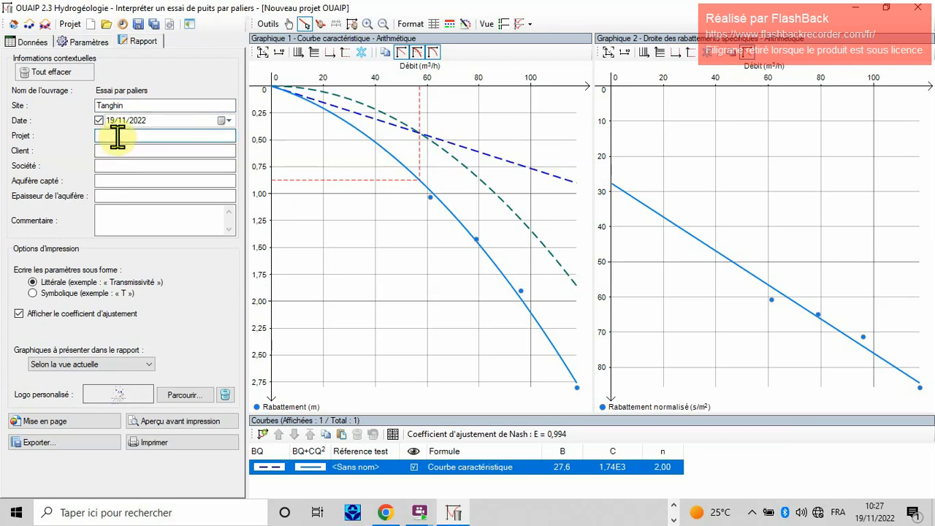
{"action": "type", "text": "EAU"}
Enter KA2I as the report's client and XL as the company
{"action": "left_click", "coordinate": [118, 150]}
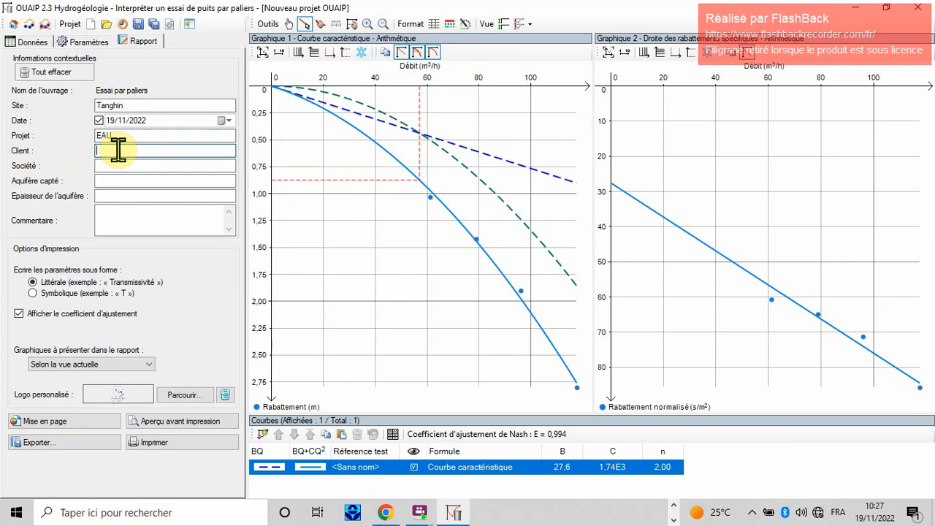
{"action": "type", "text": "K"}
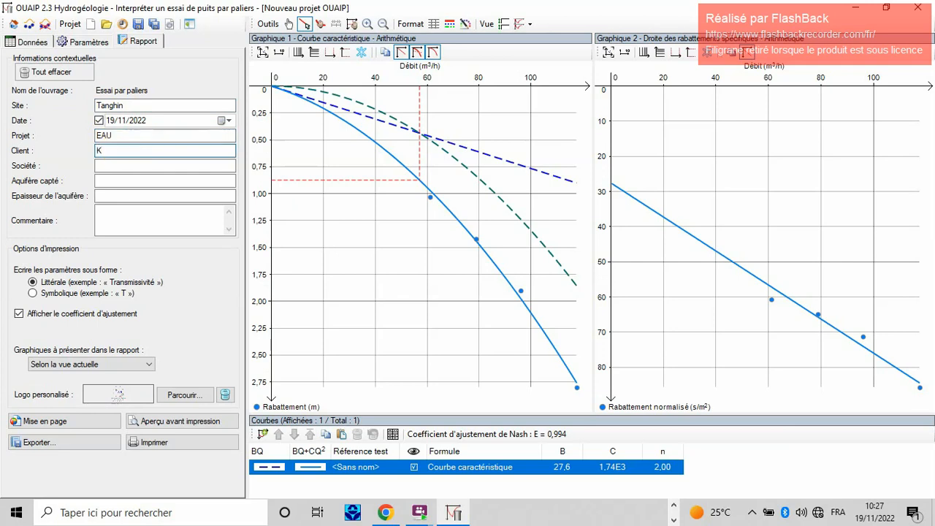
{"action": "type", "text": "A2I"}
{"action": "left_click", "coordinate": [135, 167]}
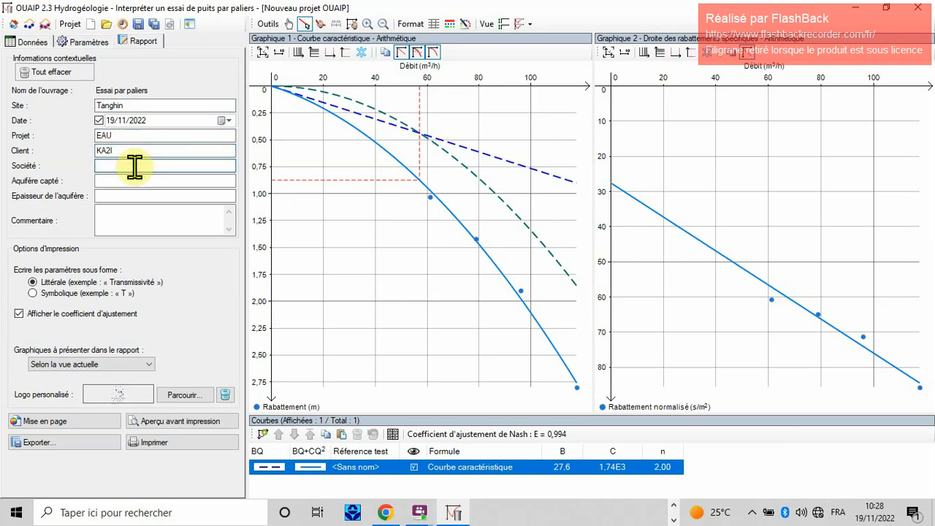
{"action": "left_click", "coordinate": [141, 151]}
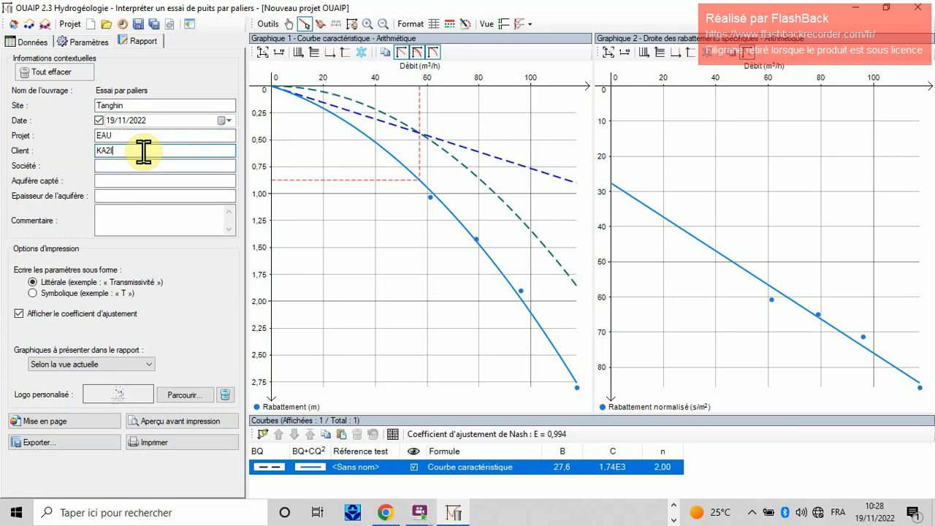
{"action": "left_click", "coordinate": [137, 167]}
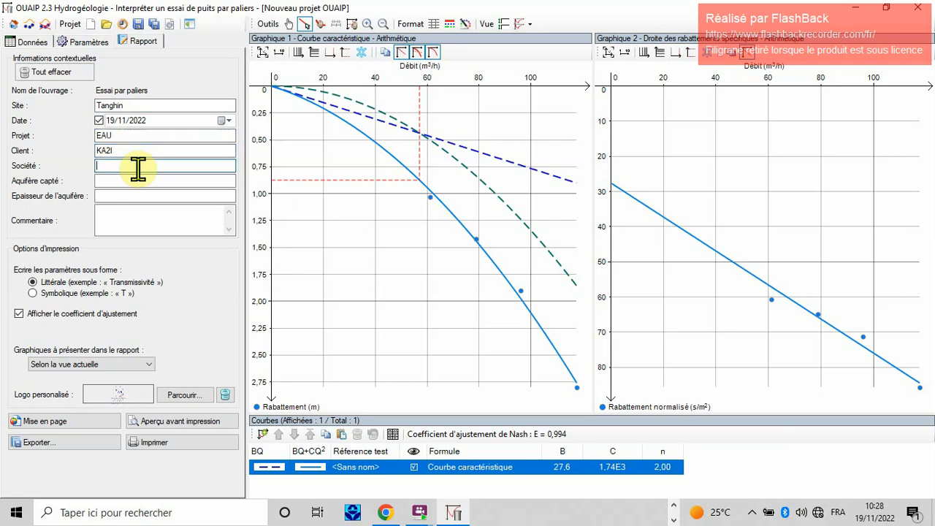
{"action": "type", "text": "XL"}
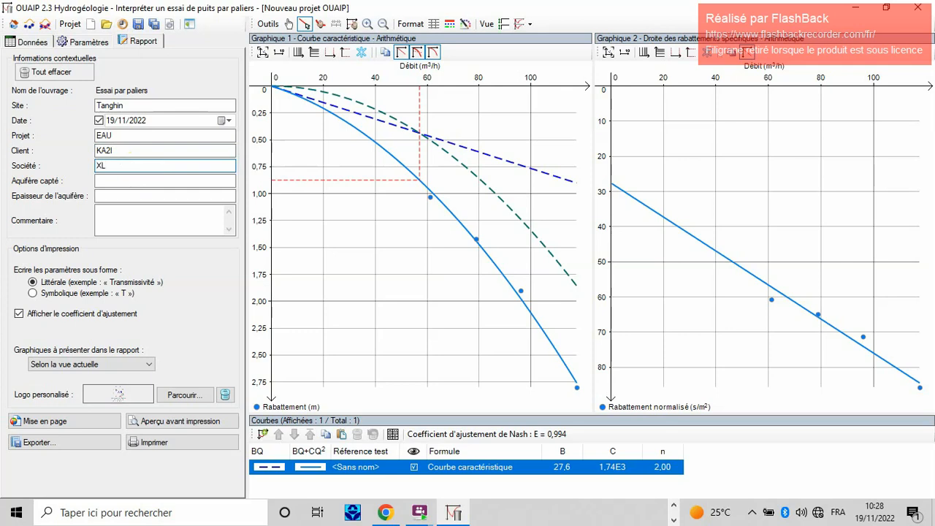
Describe the tapped aquifer as Captif with a thickness of 2 m in the report information
{"action": "left_click", "coordinate": [138, 177]}
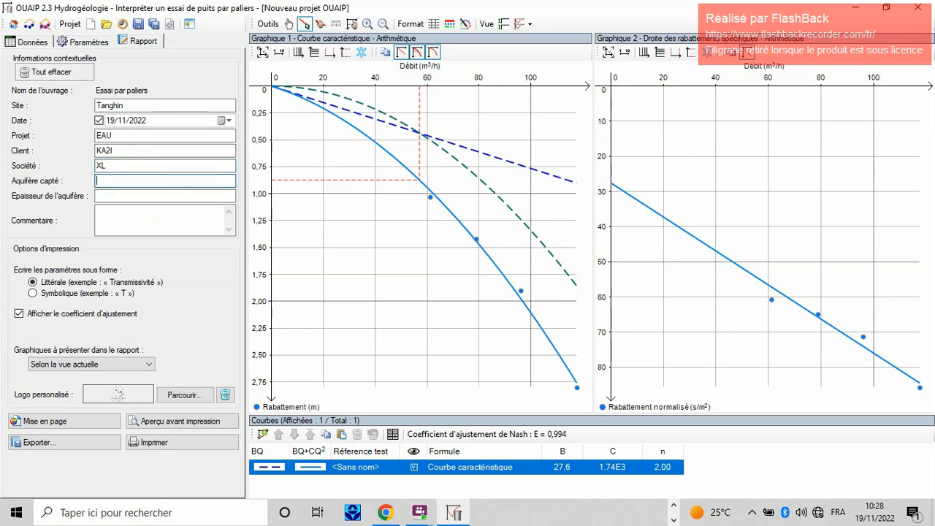
{"action": "type", "text": "Captif"}
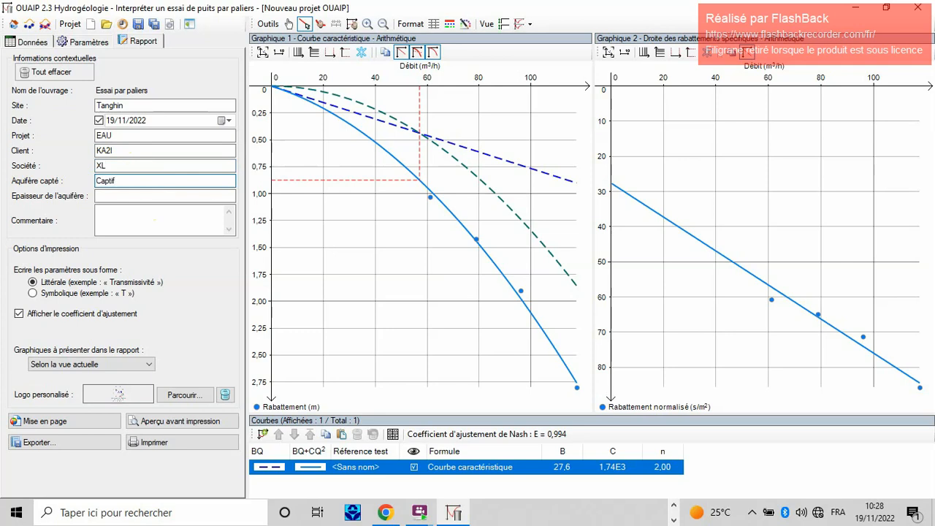
{"action": "left_click", "coordinate": [130, 196]}
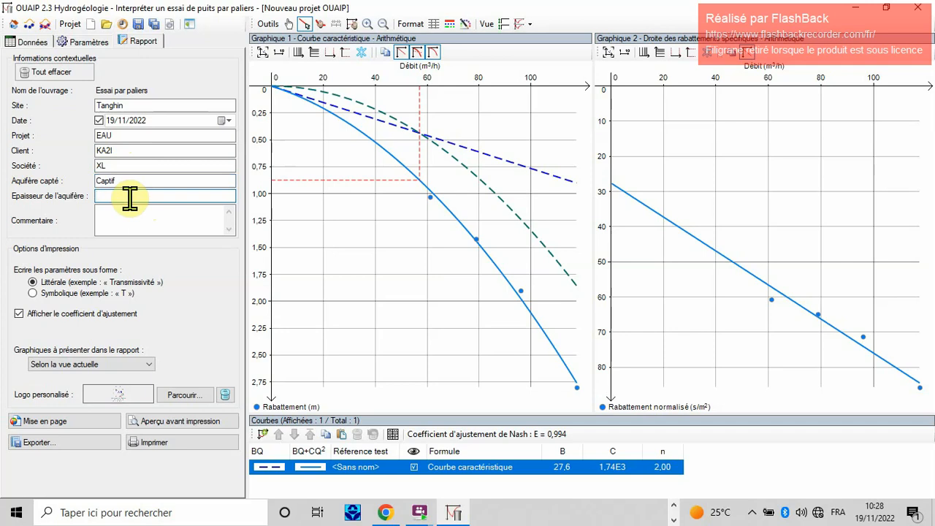
{"action": "type", "text": "1"}
{"action": "type", "text": "2"}
{"action": "type", "text": " m"}
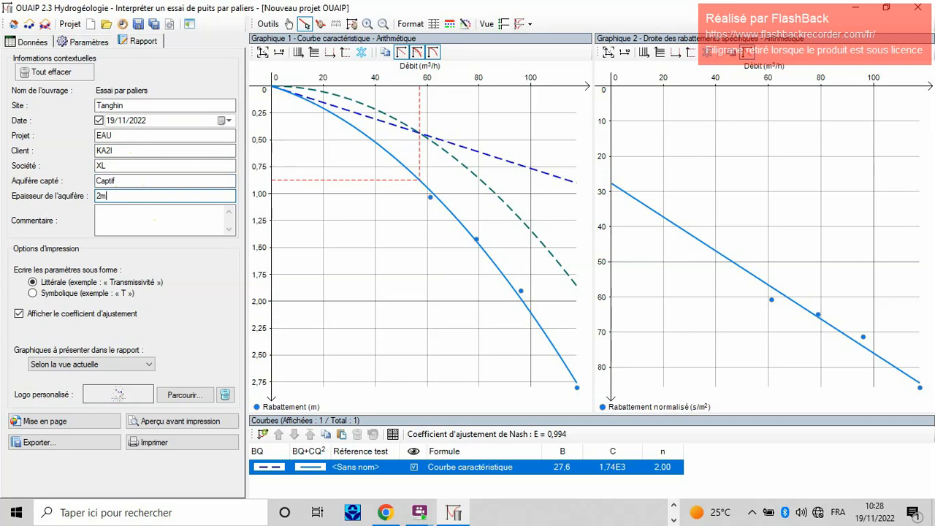
Enter the report comment "Les résultats sont satisfaisants."
{"action": "left_click", "coordinate": [124, 220]}
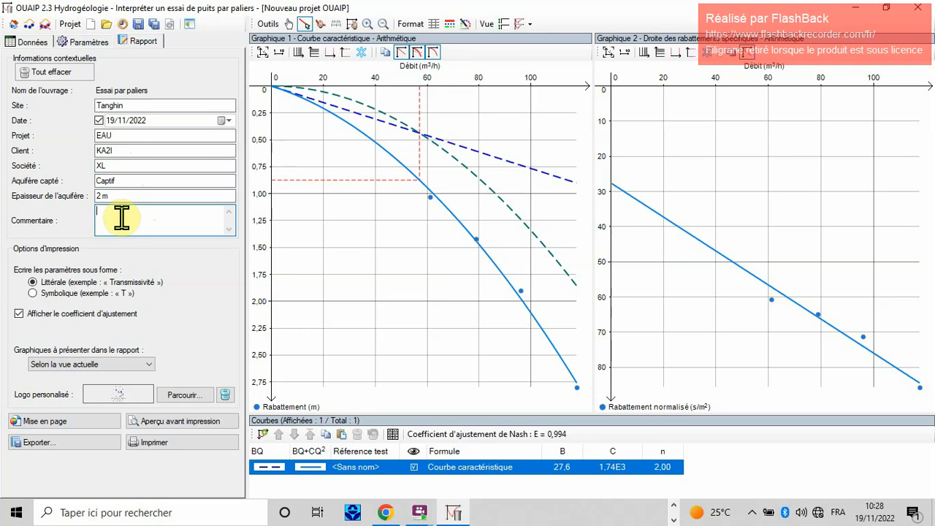
{"action": "type", "text": "L"}
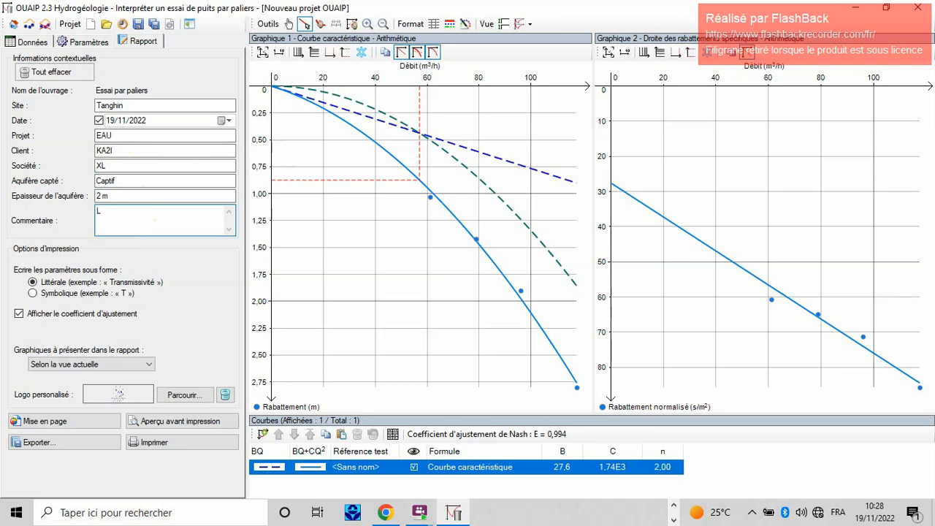
{"action": "type", "text": "es sont satisfaisants"}
{"action": "left_click", "coordinate": [111, 212]}
{"action": "type", "text": "résultats"}
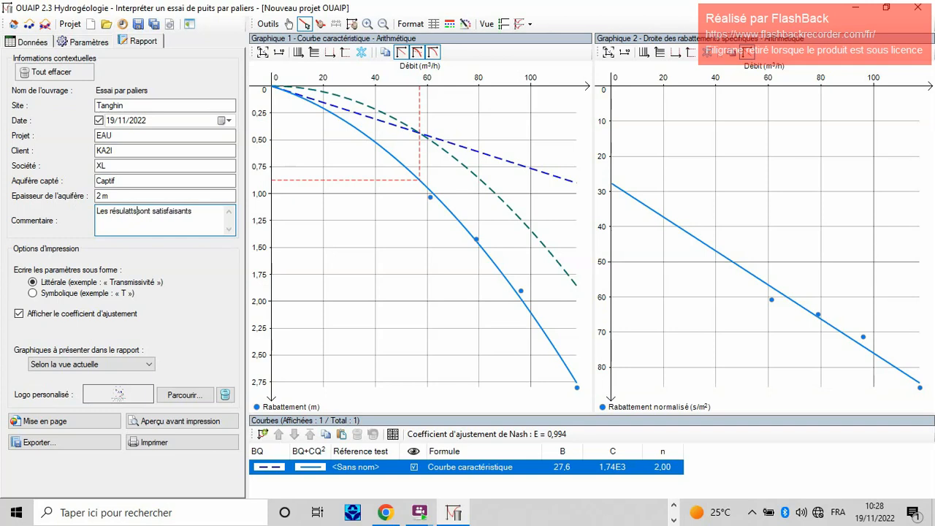
{"action": "key", "text": "BackSpace"}
{"action": "key", "text": "BackSpace"}
{"action": "key", "text": "BackSpace"}
{"action": "key", "text": "BackSpace"}
{"action": "type", "text": "tats"}
{"action": "left_click", "coordinate": [197, 211]}
{"action": "type", "text": "."}
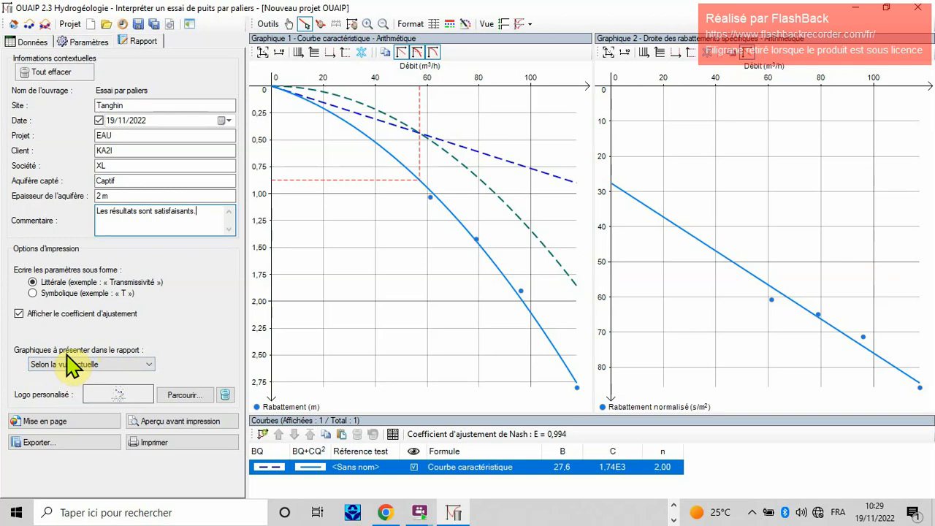
Include both graphs 1 and 2 in the report and print it with the PDF-XChange 4.0 printer
{"action": "left_click", "coordinate": [141, 357]}
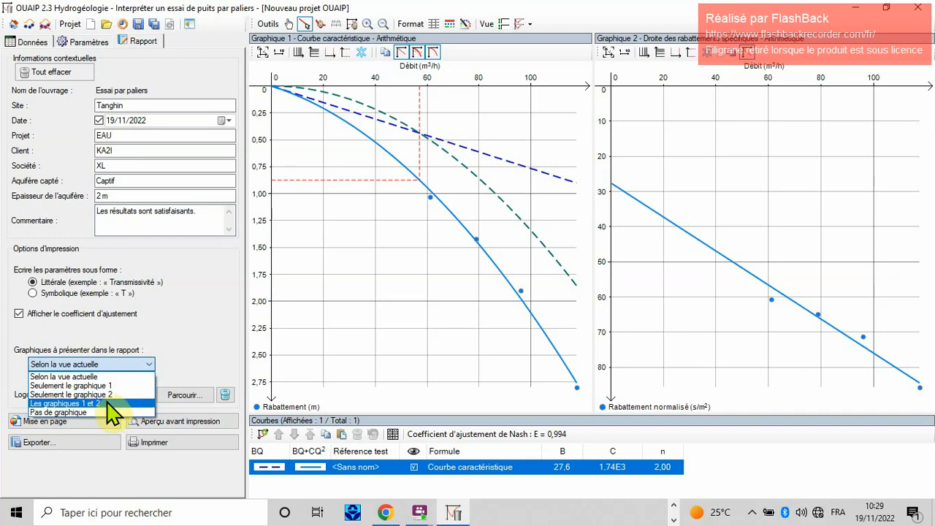
{"action": "left_click", "coordinate": [108, 403]}
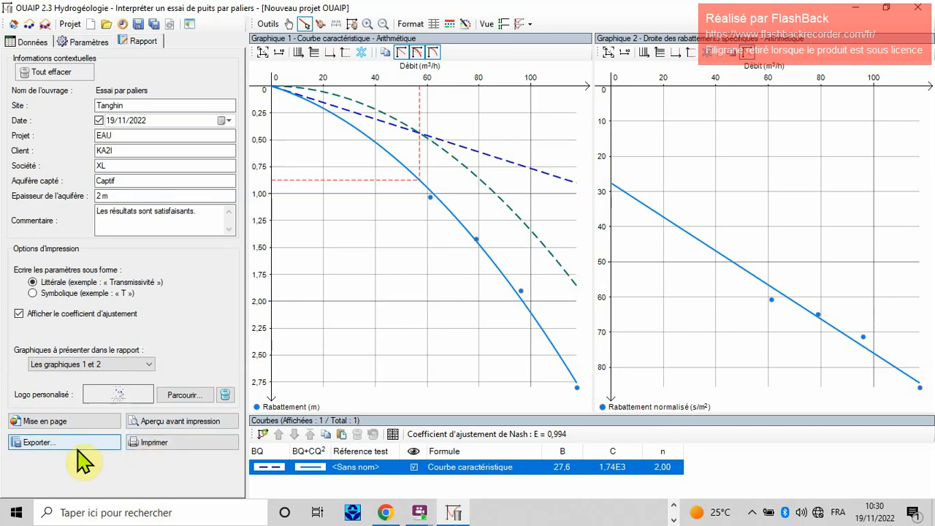
{"action": "left_click", "coordinate": [156, 454]}
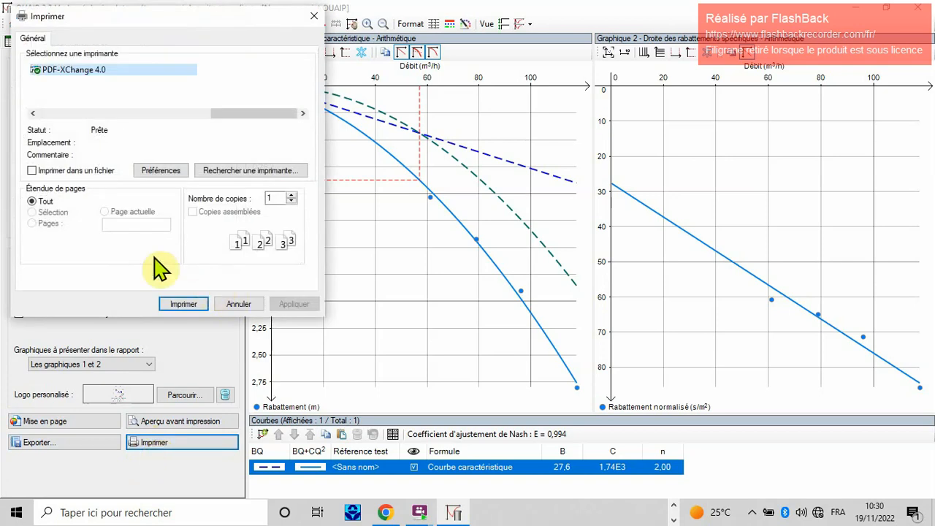
{"action": "left_click", "coordinate": [184, 304]}
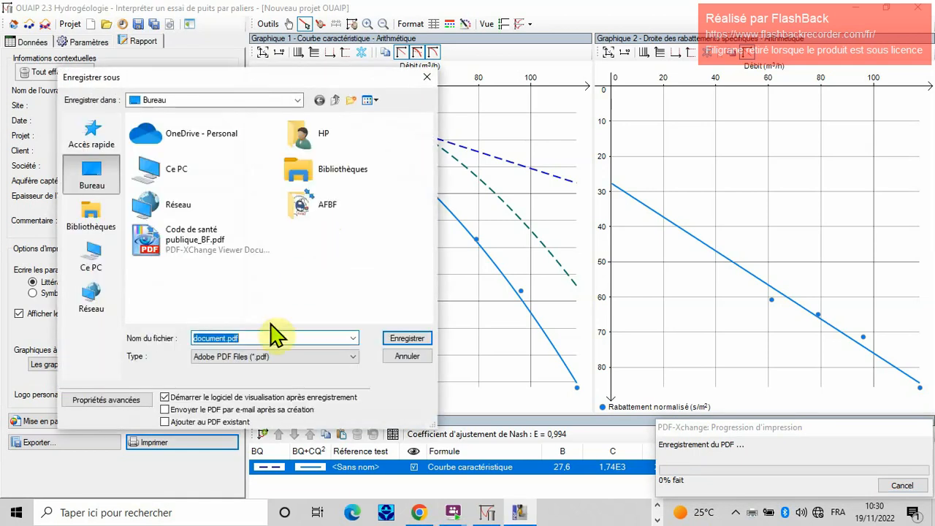
Save the printed report as the PDF file VUE 1 in the Formation OUAIP folder under Documents
{"action": "key", "text": "BackSpace"}
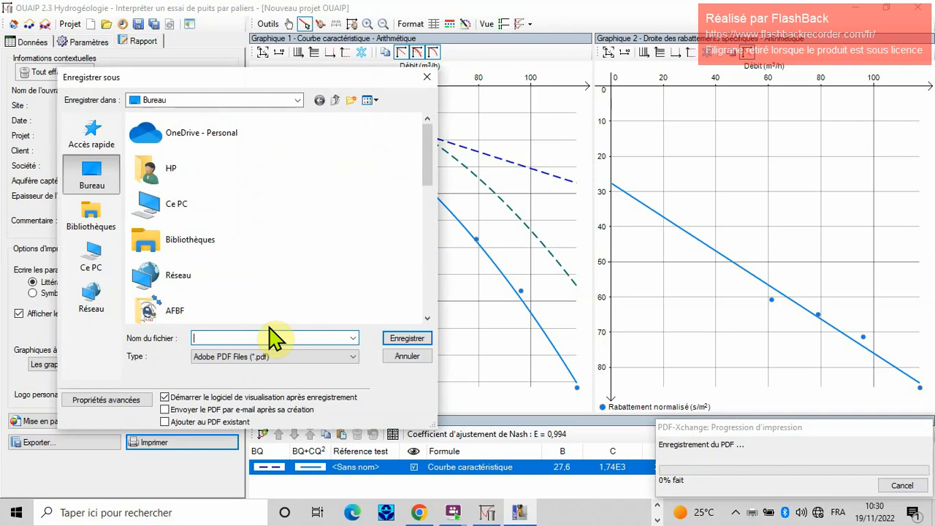
{"action": "type", "text": "VUE"}
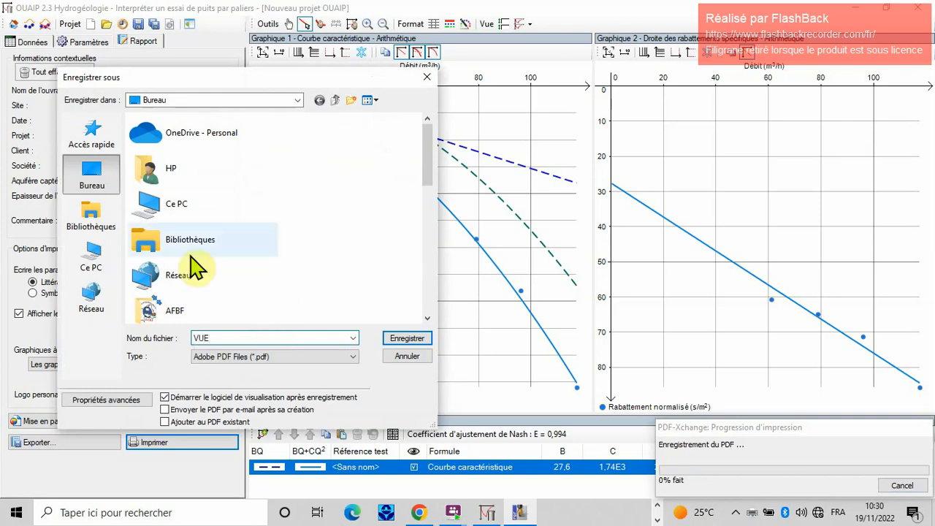
{"action": "type", "text": " 1"}
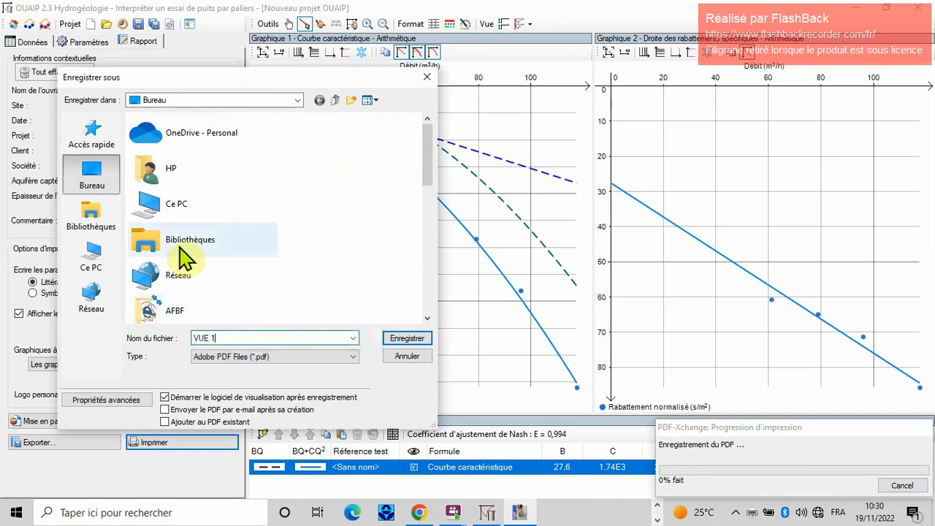
{"action": "left_click", "coordinate": [177, 205]}
{"action": "left_click", "coordinate": [178, 205]}
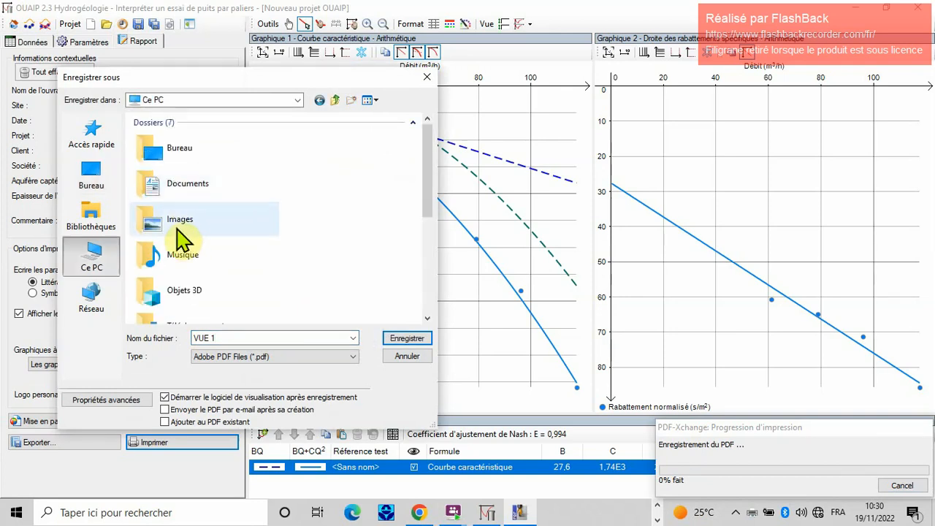
{"action": "double_click", "coordinate": [189, 197]}
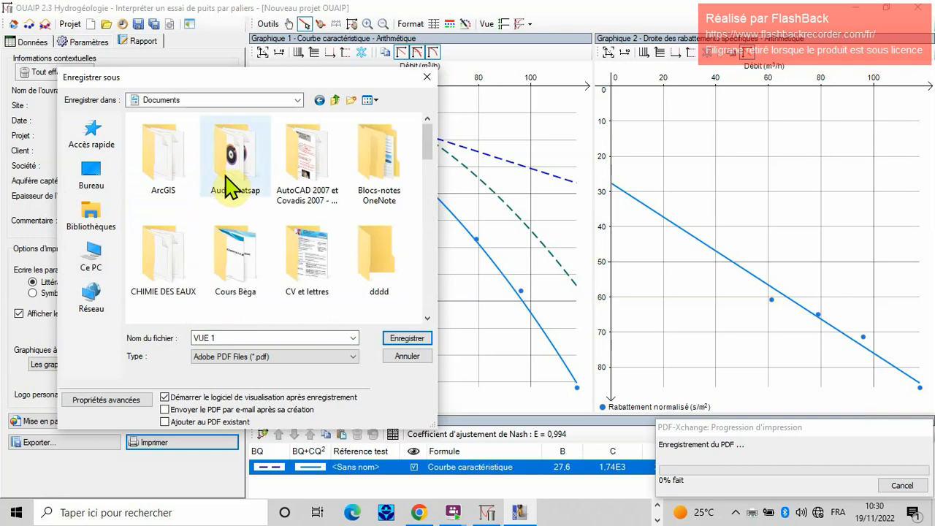
{"action": "left_click_drag", "start_coordinate": [426, 162], "coordinate": [441, 214]}
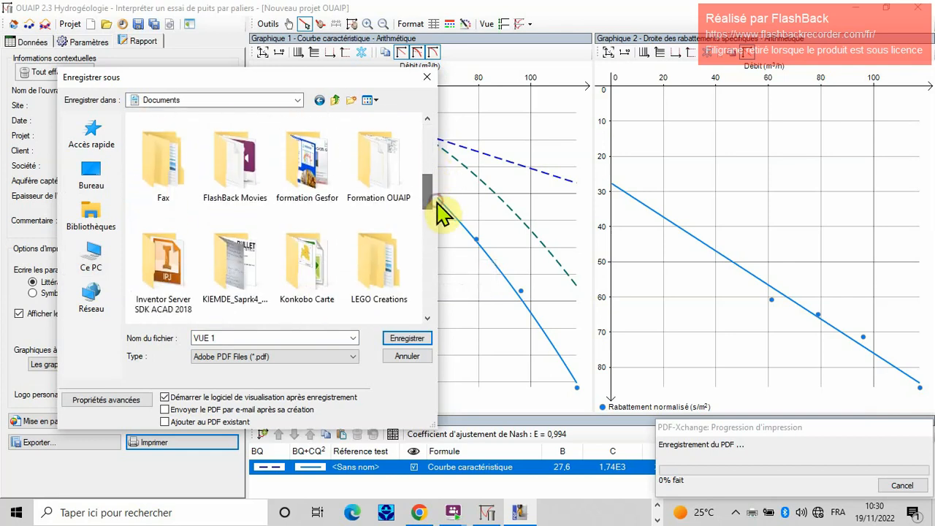
{"action": "double_click", "coordinate": [402, 193]}
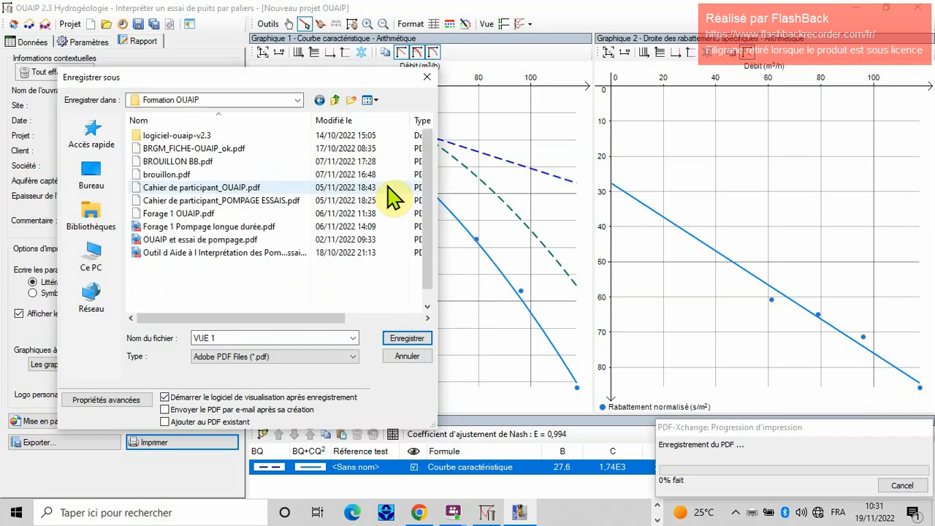
{"action": "left_click", "coordinate": [403, 338]}
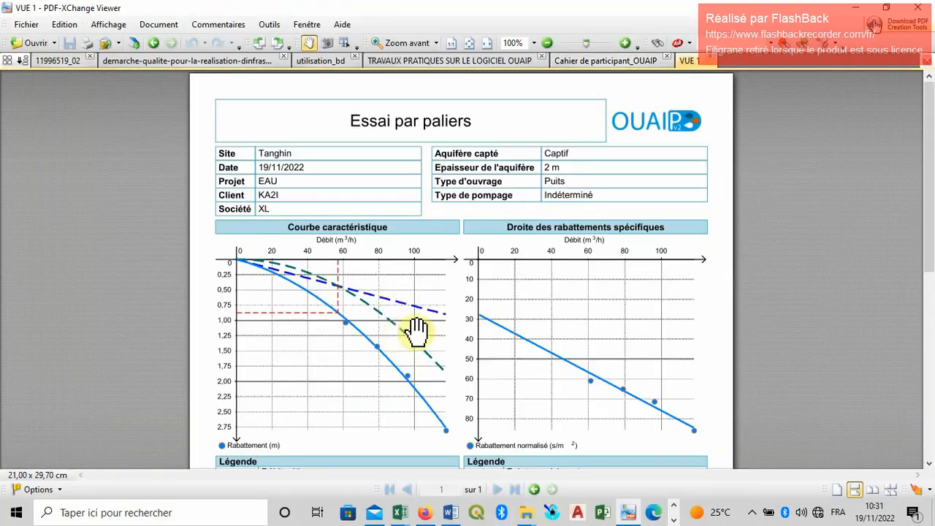
Review the VUE 1 report at 125% from its header and graphs to the fit results, and return to OUAIP
{"action": "left_click", "coordinate": [625, 43]}
{"action": "scroll", "coordinate": [603, 94], "scroll_direction": "up", "scroll_amount": 1}
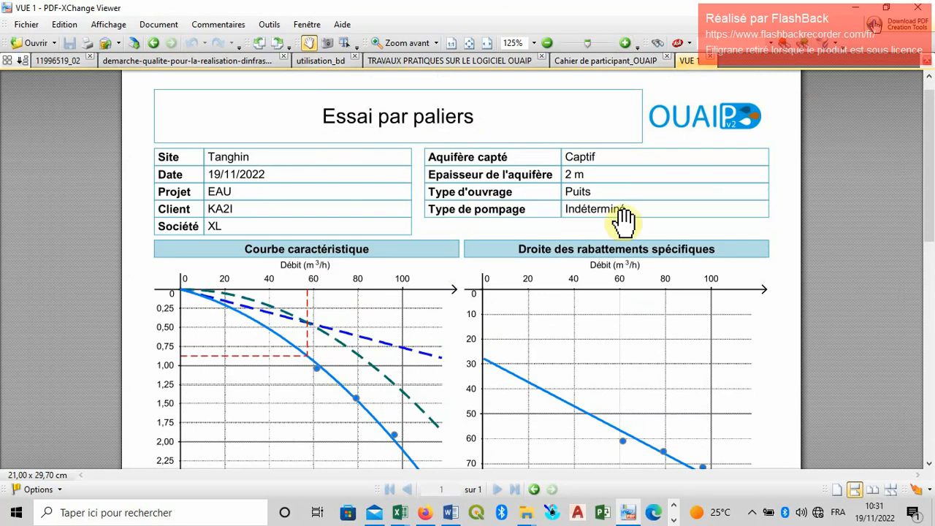
{"action": "scroll", "coordinate": [531, 241], "scroll_direction": "down", "scroll_amount": 3}
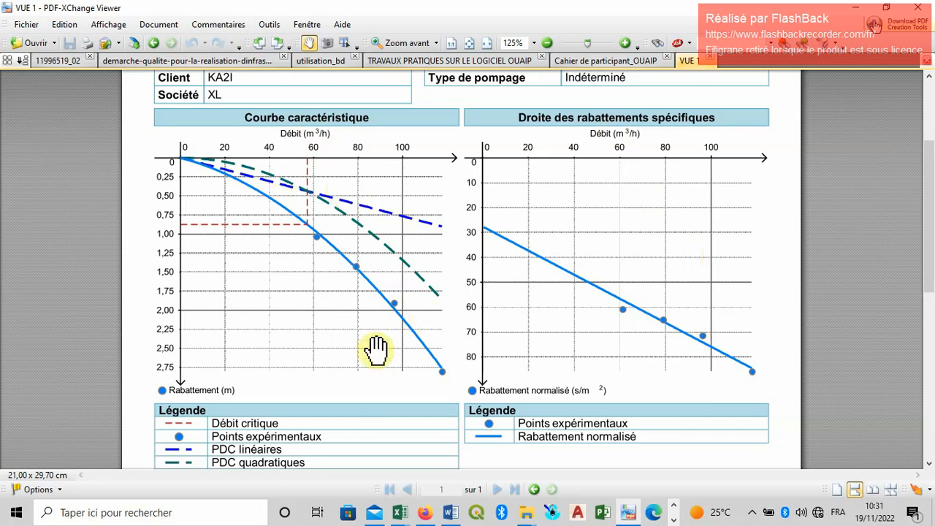
{"action": "scroll", "coordinate": [372, 424], "scroll_direction": "down", "scroll_amount": 4}
{"action": "scroll", "coordinate": [371, 424], "scroll_direction": "down", "scroll_amount": 4}
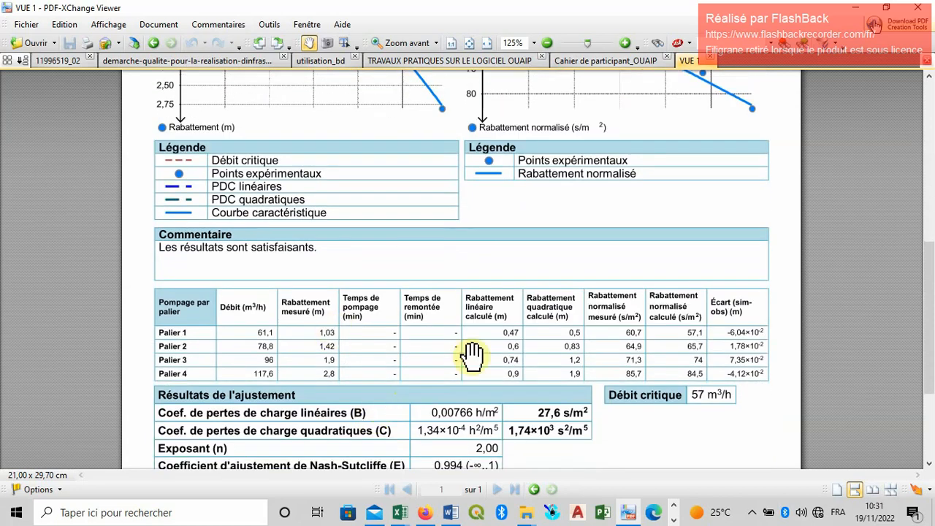
{"action": "scroll", "coordinate": [445, 413], "scroll_direction": "down", "scroll_amount": 3}
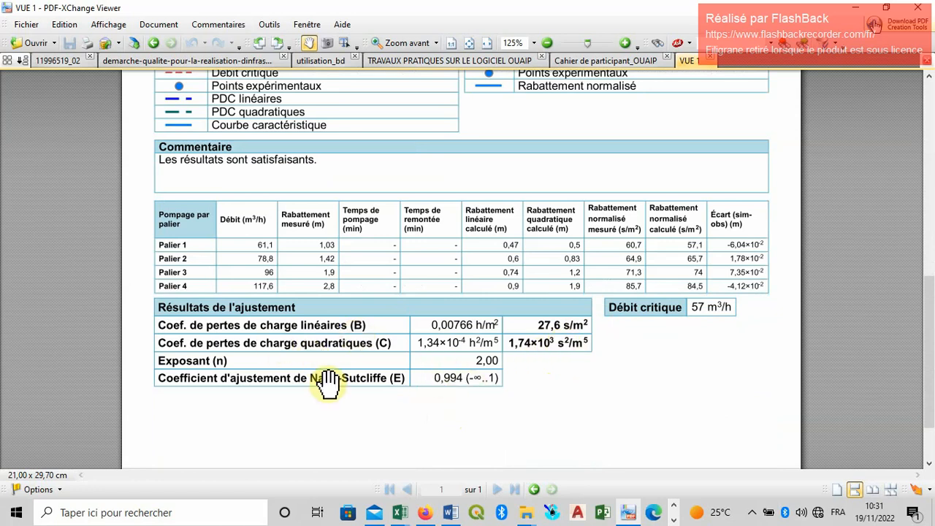
{"action": "scroll", "coordinate": [497, 272], "scroll_direction": "down", "scroll_amount": 2}
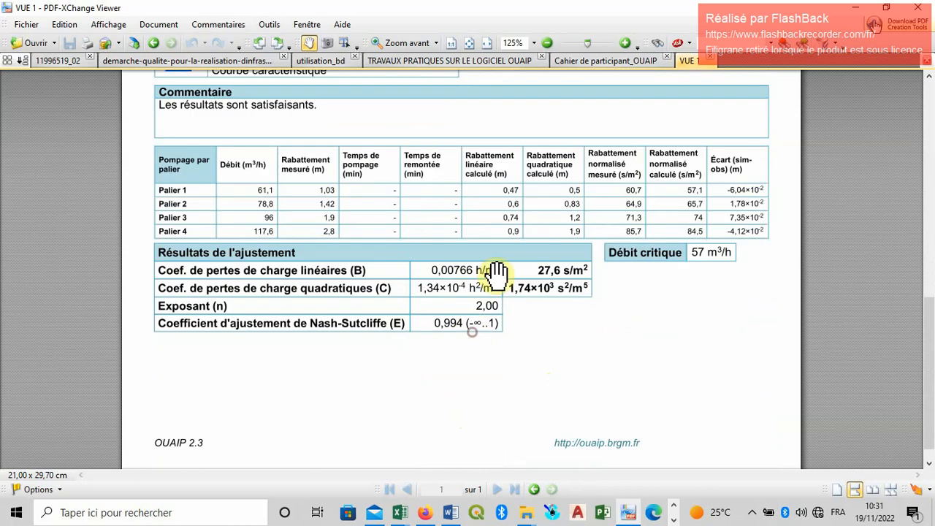
{"action": "scroll", "coordinate": [497, 271], "scroll_direction": "down", "scroll_amount": 1}
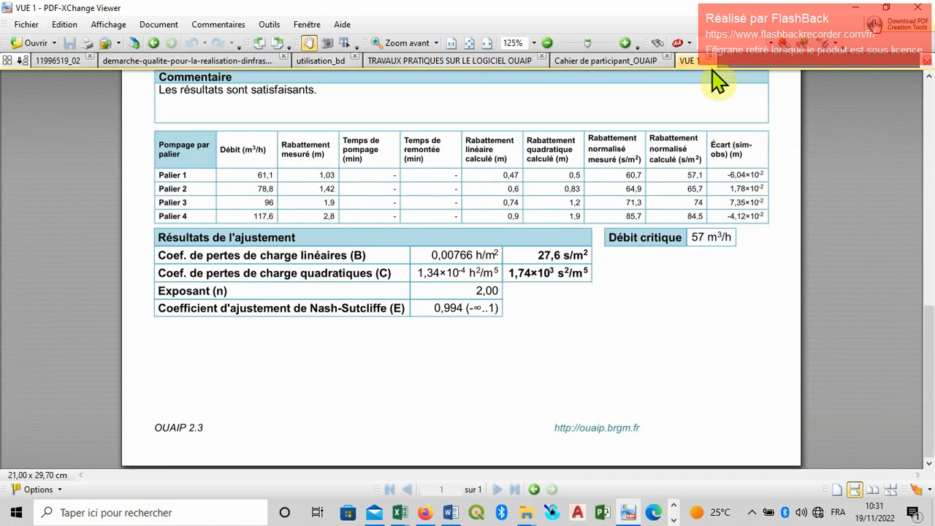
{"action": "mouse_move", "coordinate": [714, 68]}
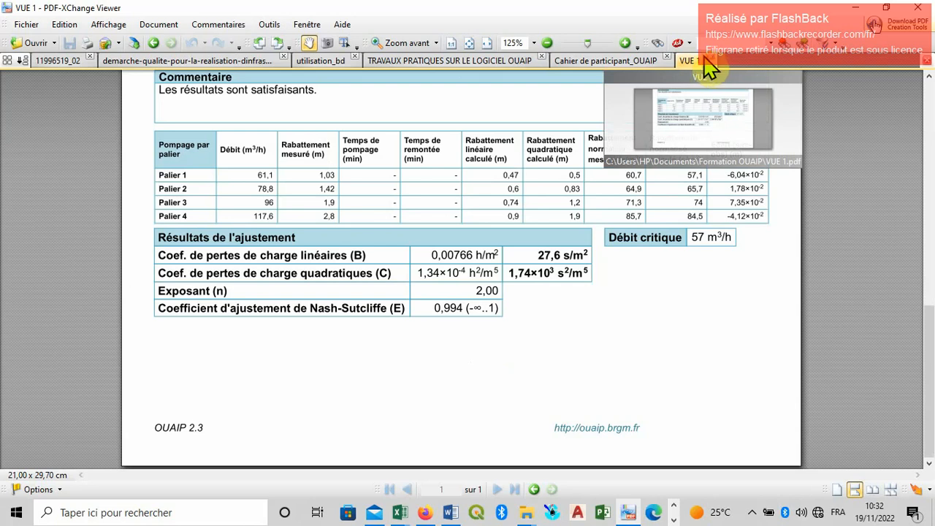
{"action": "left_click", "coordinate": [856, 8]}
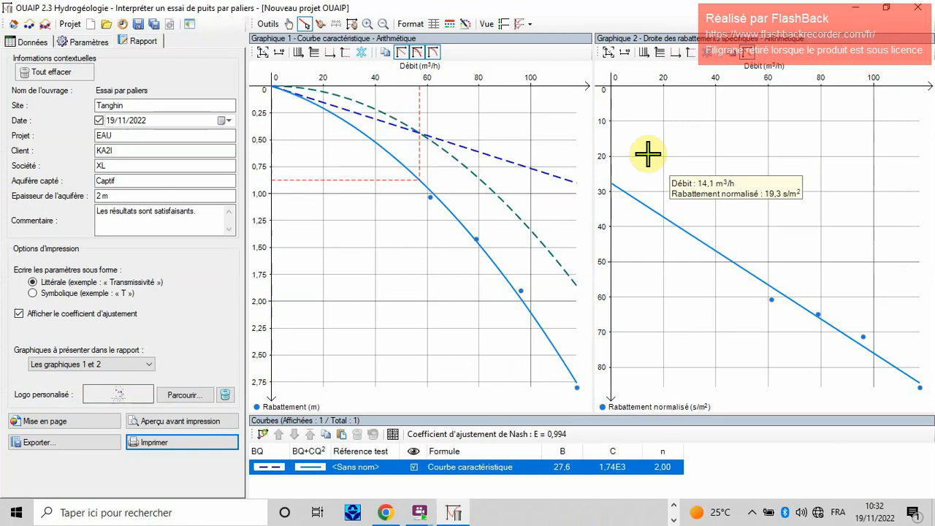